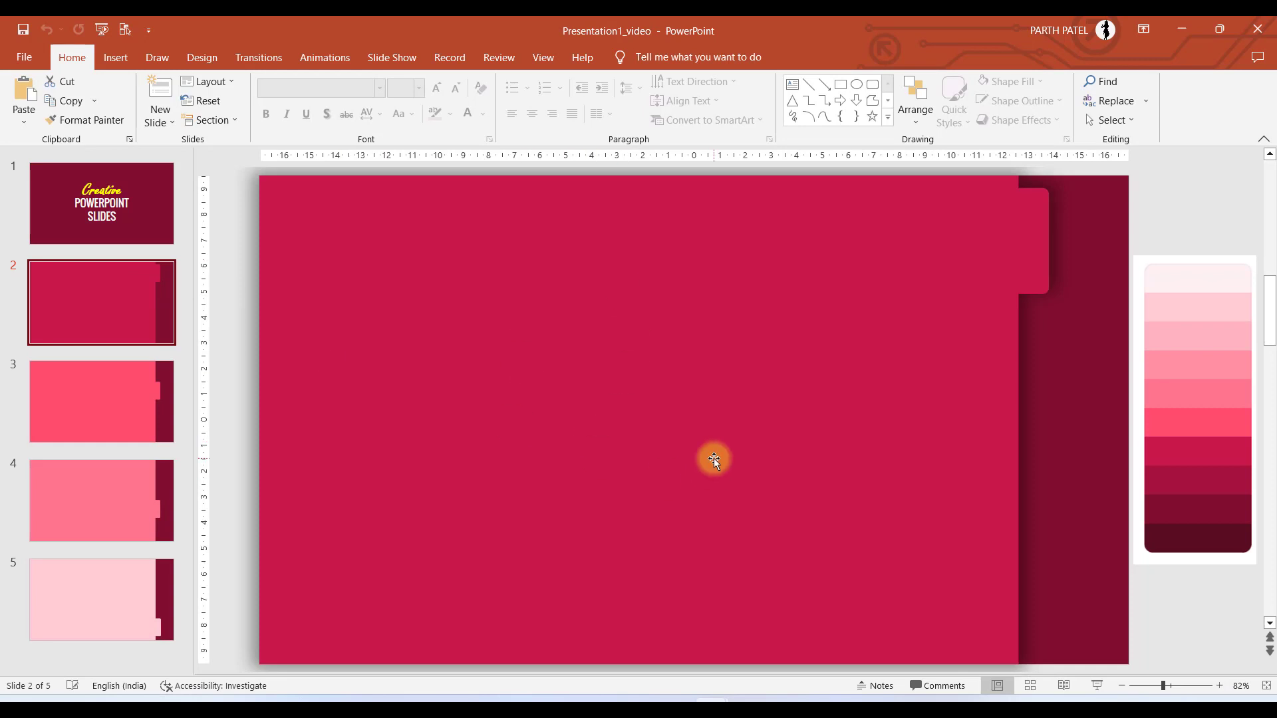
# Step: Paste the EFFECTIVE STRATEGIES title and its paragraph onto crimson slide 2
pyautogui.hotkey('ctrl', 'v')
# Step: Shift the title and classroom-management paragraph right so they sit centred on the crimson panel
pyautogui.moveTo(714, 312); pyautogui.dragTo(823, 341)
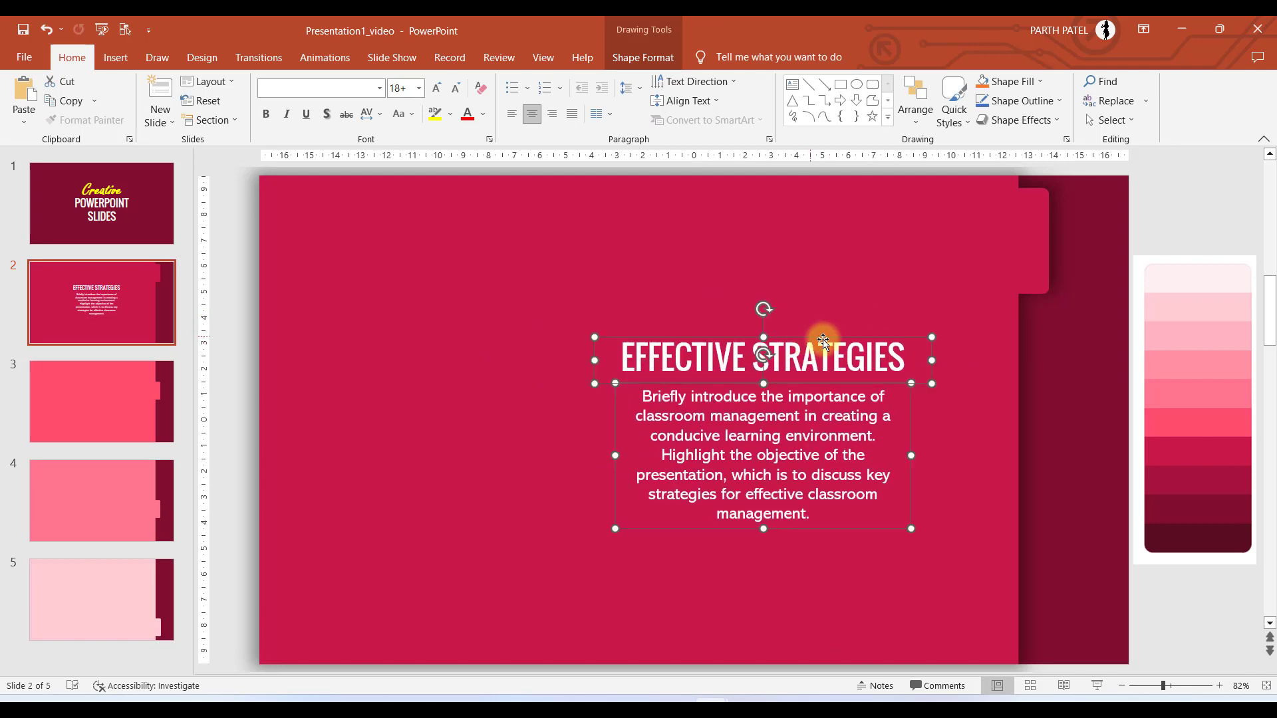
pyautogui.click(1077, 318)
pyautogui.click(738, 384)
pyautogui.keyDown('shift'); pyautogui.click(731, 423); pyautogui.keyUp('shift')
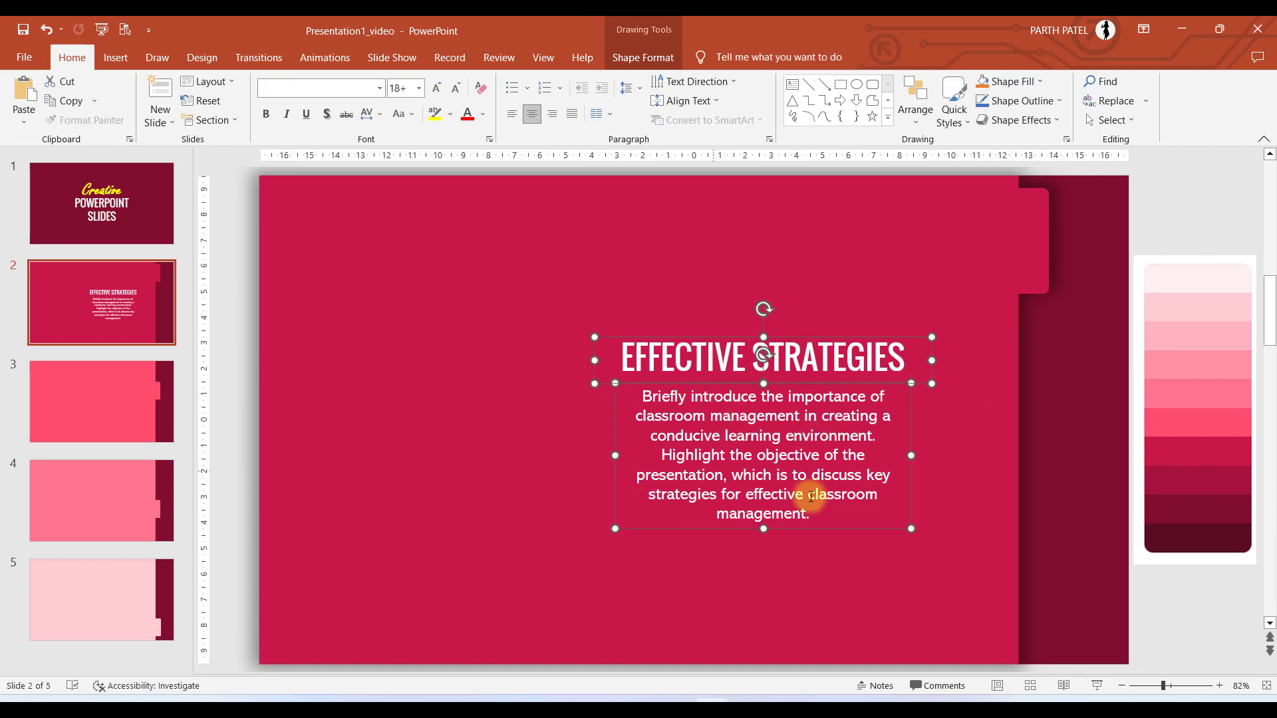
pyautogui.click(1053, 415)
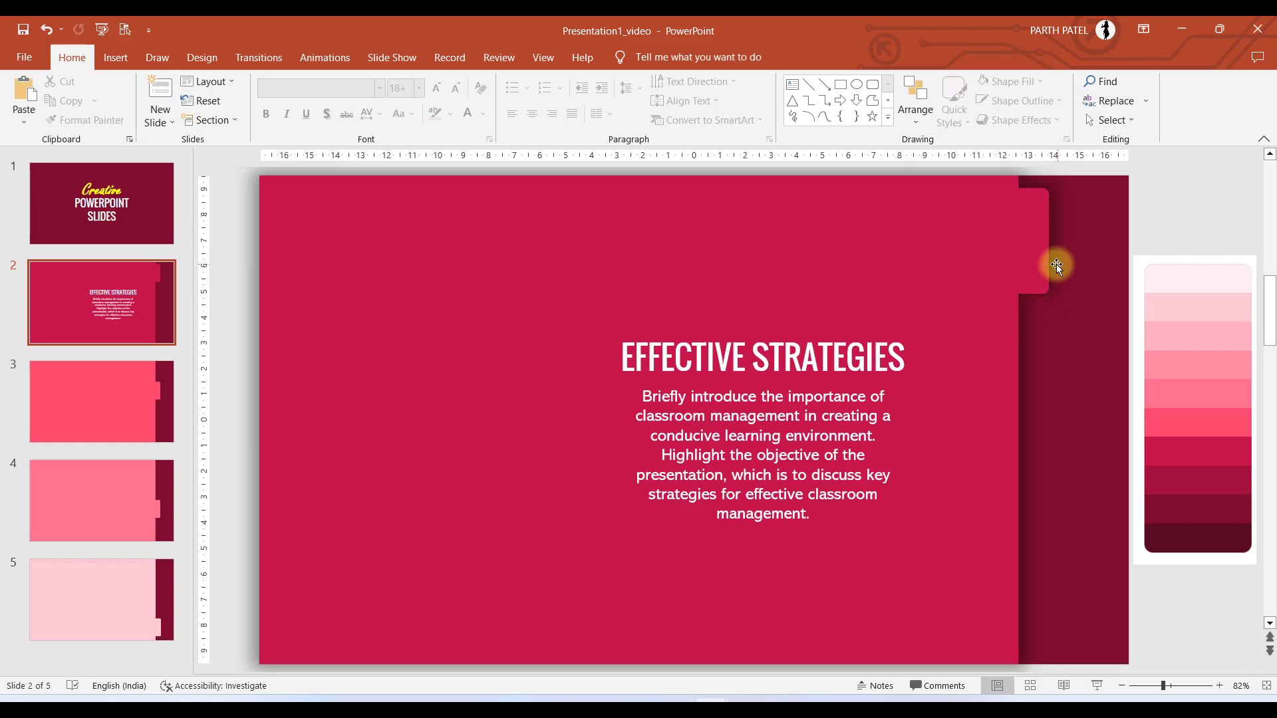
pyautogui.click(121, 58)
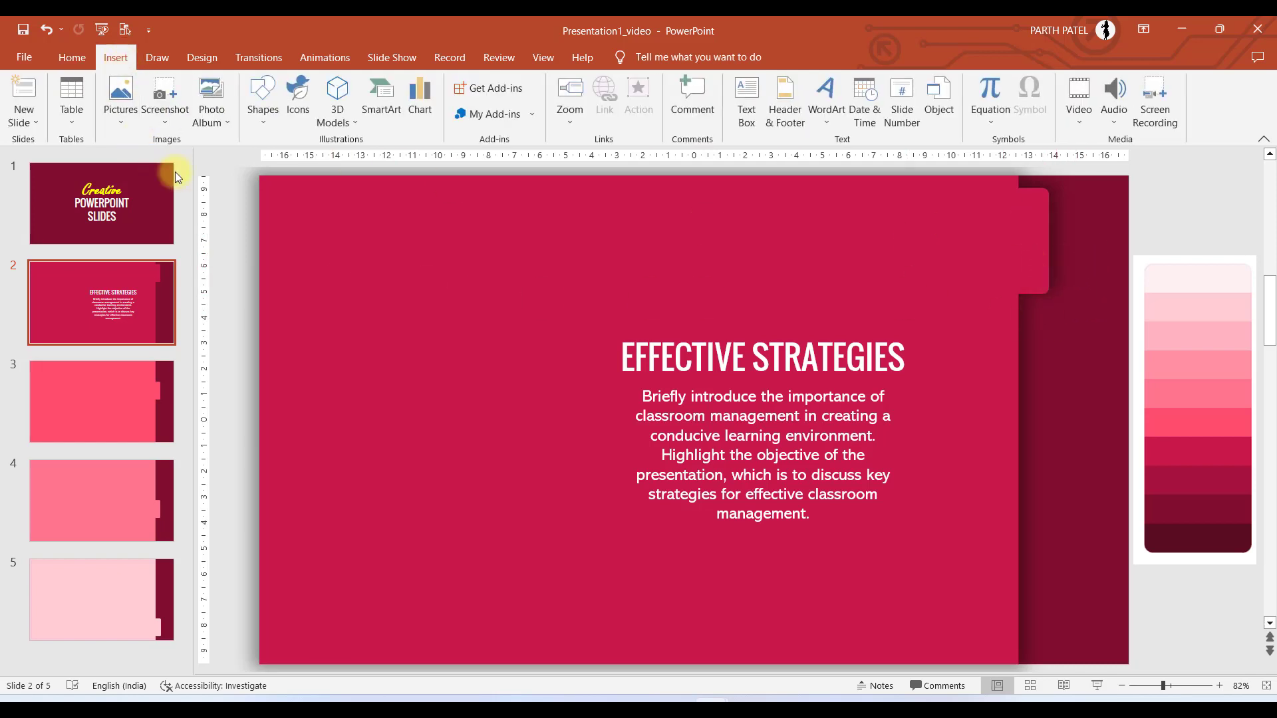
# Step: Add a text box containing the number 1 and move it onto the folder tab
pyautogui.click(746, 100)
pyautogui.click(672, 260)
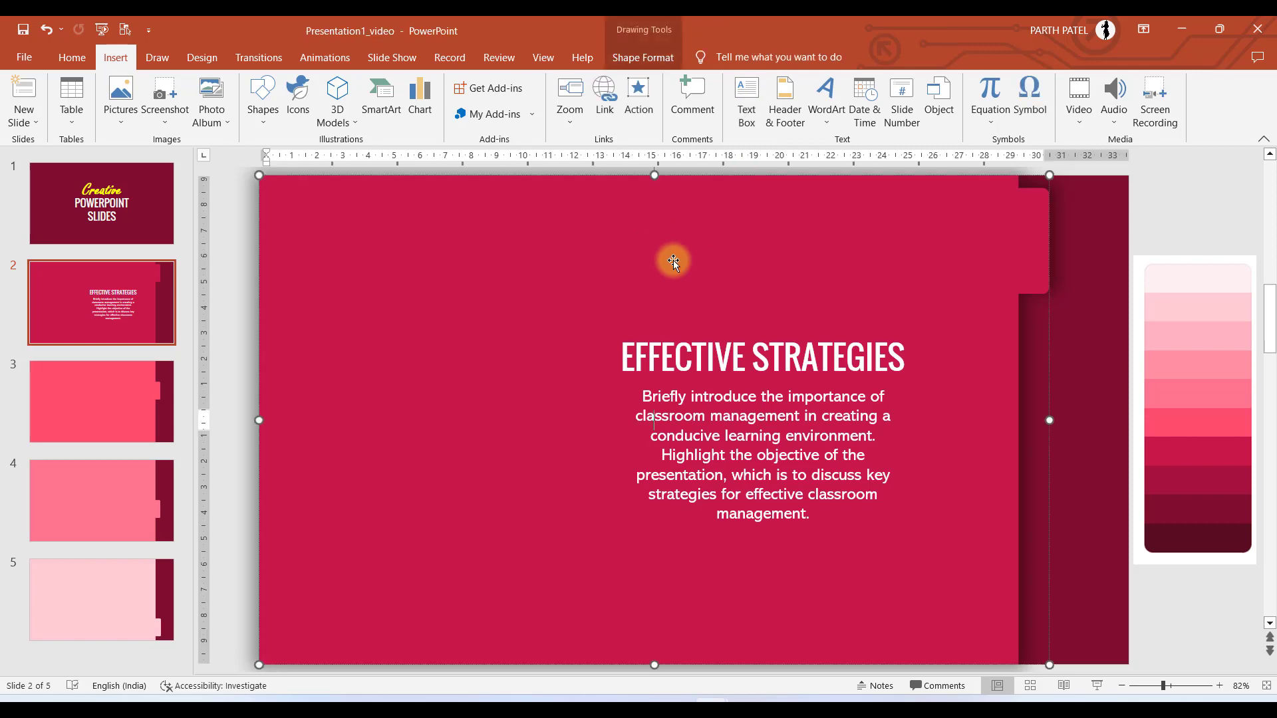
pyautogui.click(746, 100)
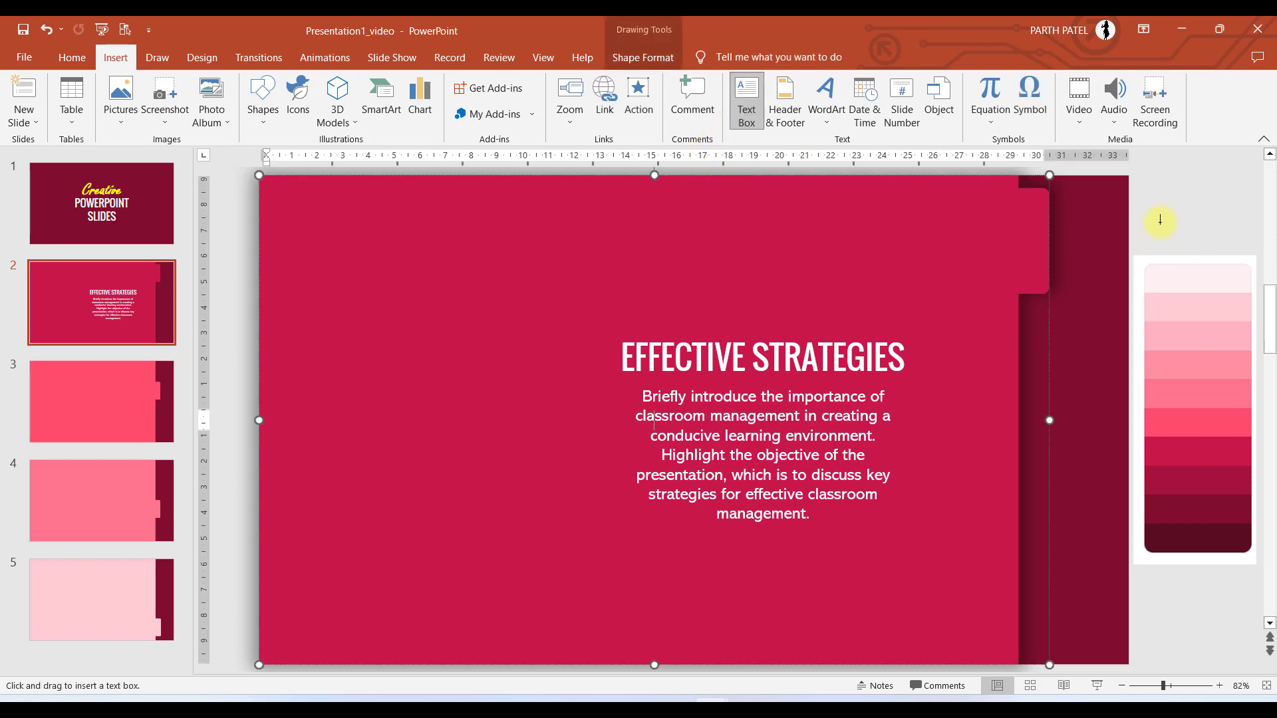
pyautogui.click(1160, 239)
pyautogui.write('1')
pyautogui.moveTo(1152, 233); pyautogui.dragTo(1004, 227)
# Step: Set the number 1 to Oswald, size 44, at the top of the tab
pyautogui.click(379, 90)
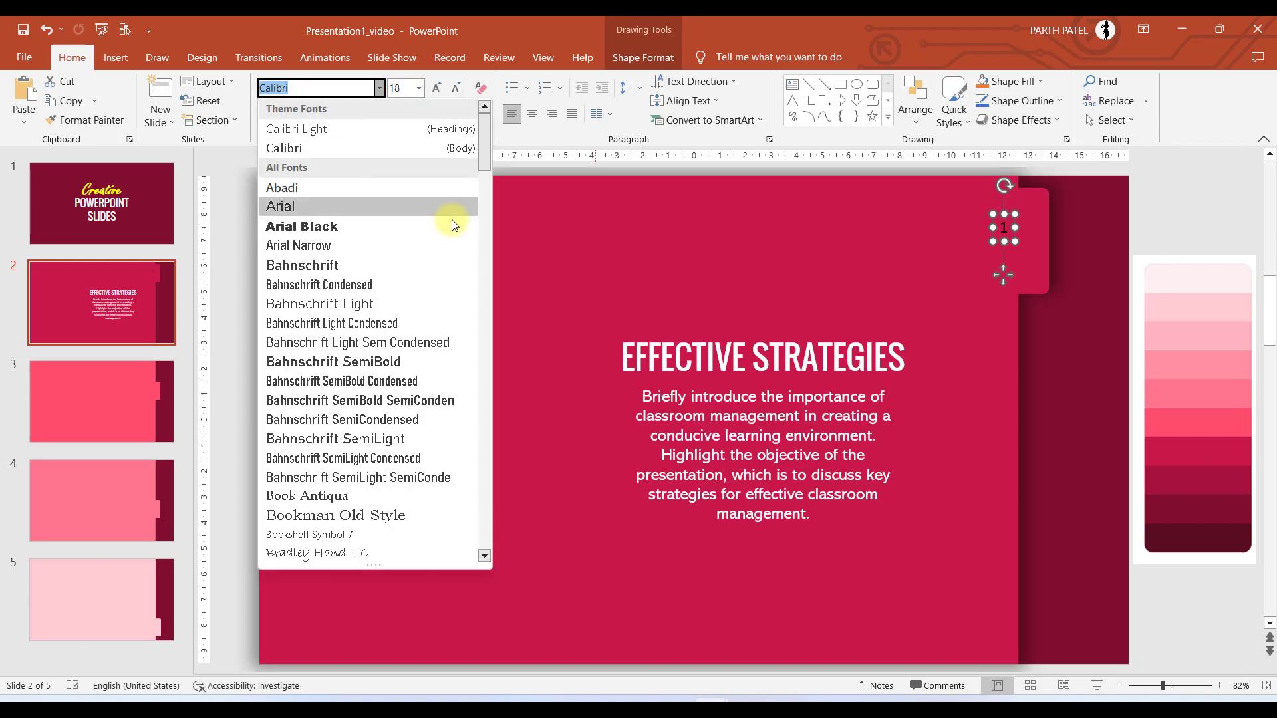
pyautogui.moveTo(480, 150); pyautogui.dragTo(485, 420)
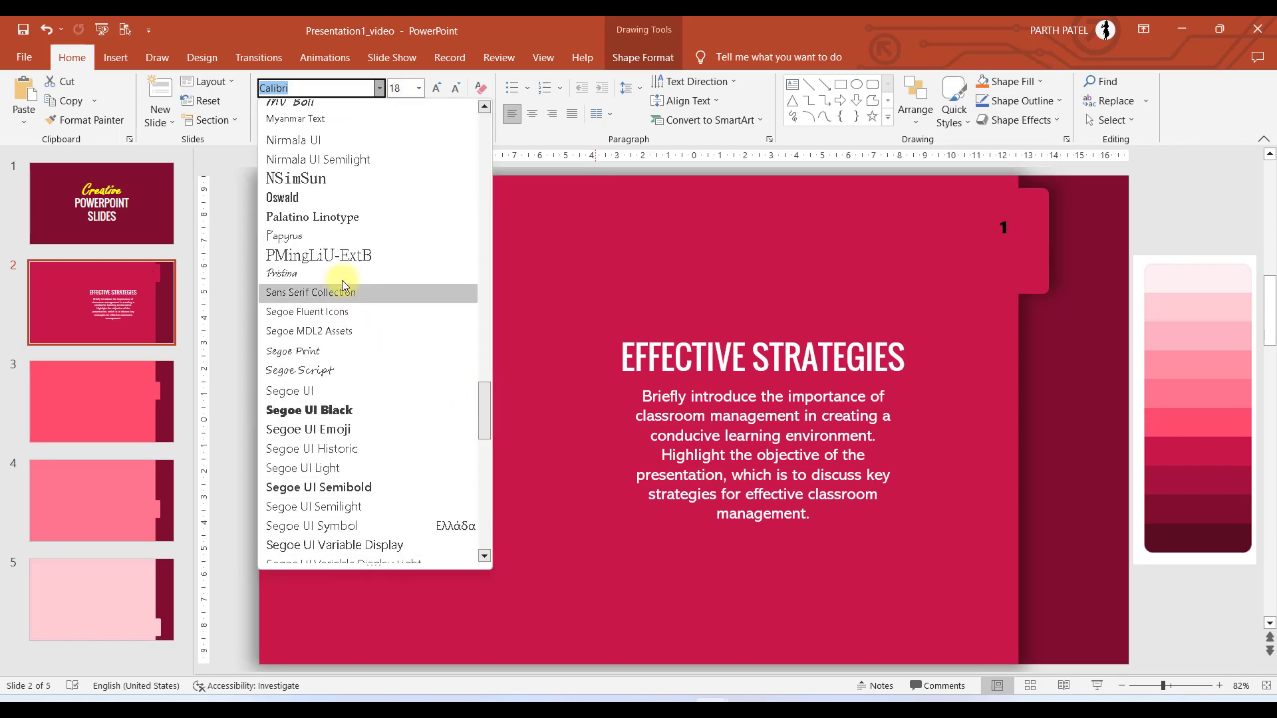
pyautogui.click(330, 198)
pyautogui.click(437, 90)
pyautogui.click(437, 90)
pyautogui.click(437, 90)
pyautogui.click(437, 90)
pyautogui.click(437, 90)
pyautogui.click(437, 90)
pyautogui.click(436, 90)
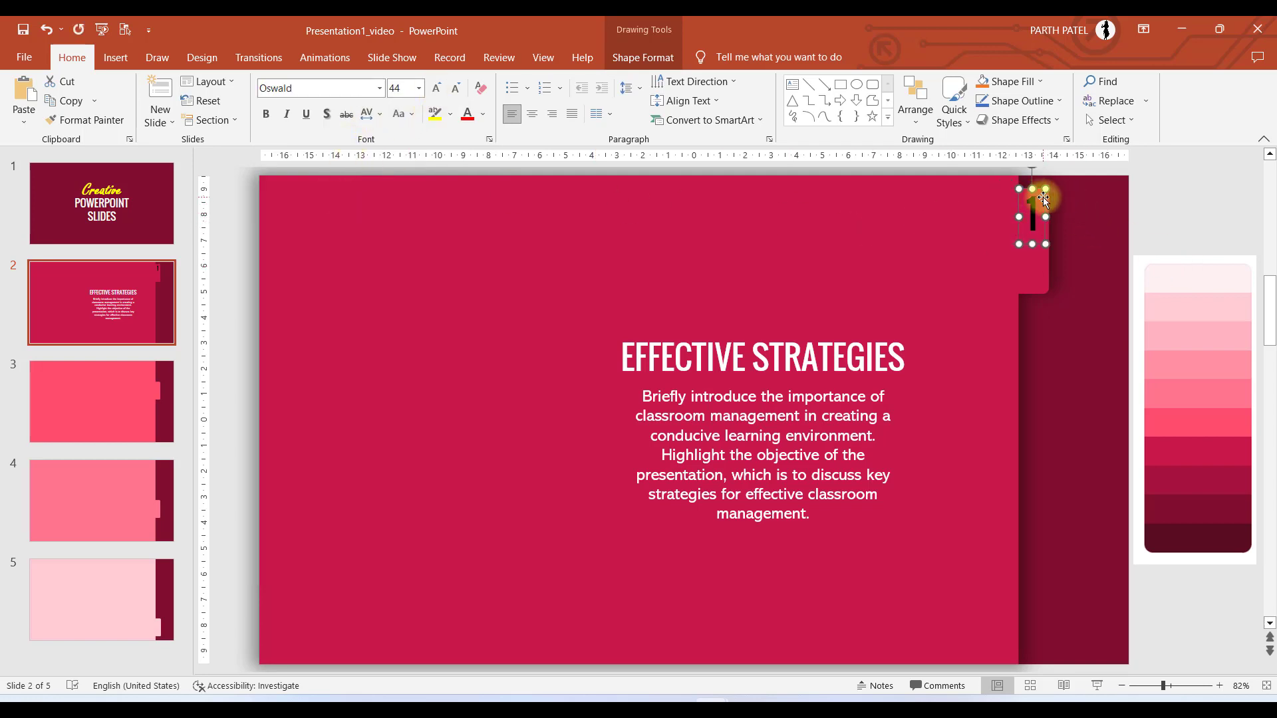
pyautogui.moveTo(1044, 198); pyautogui.dragTo(1045, 199)
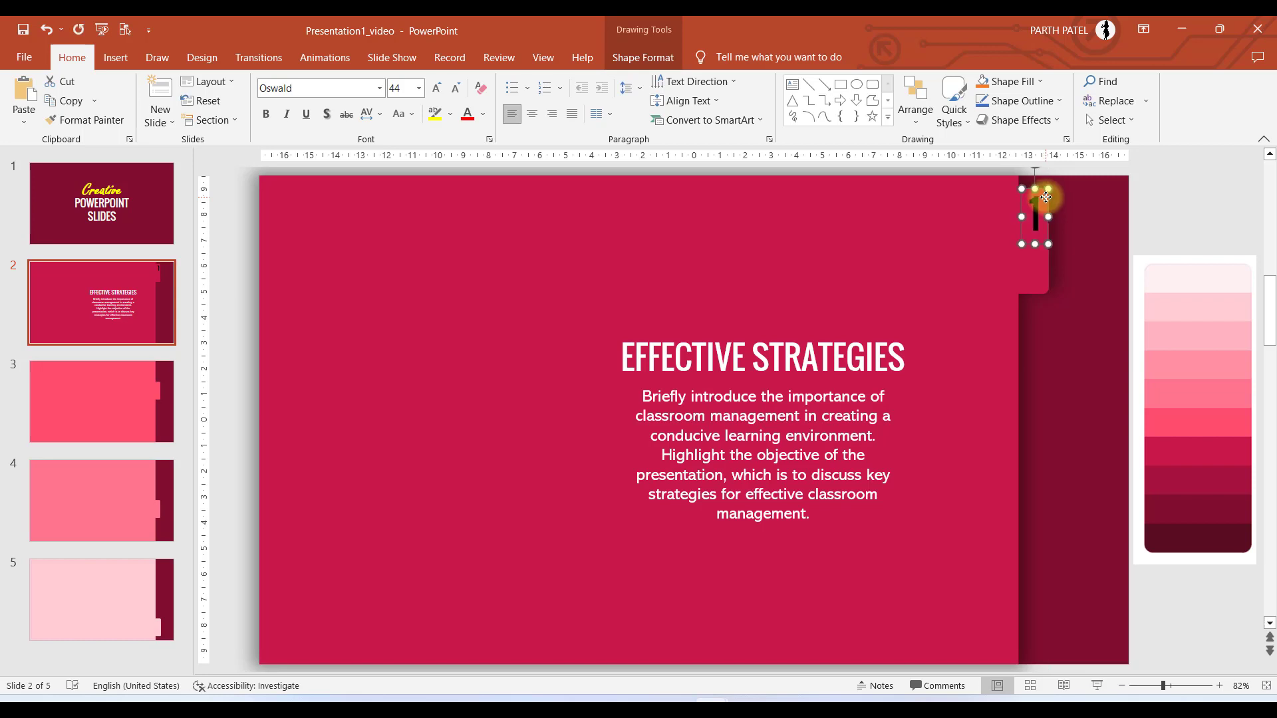
# Step: Colour the 1 dark maroon using the Text Fill eyedropper on the side panel
pyautogui.doubleClick(1045, 198)
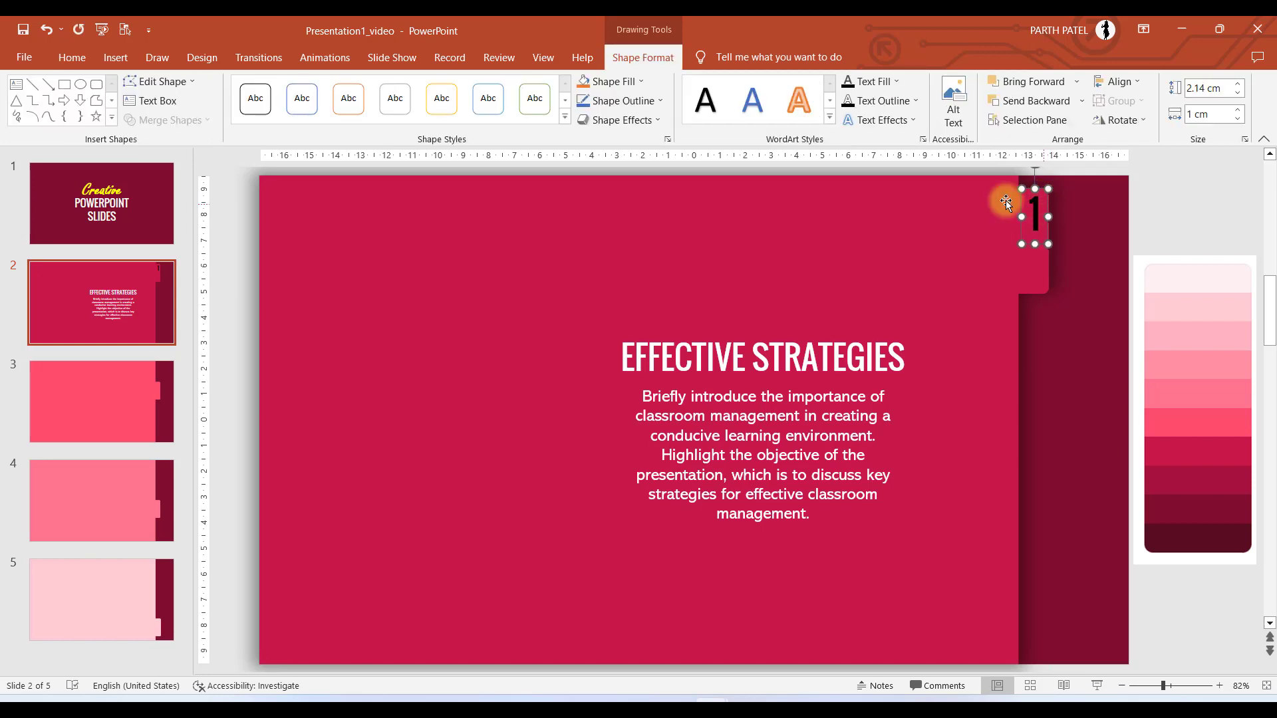
pyautogui.click(895, 81)
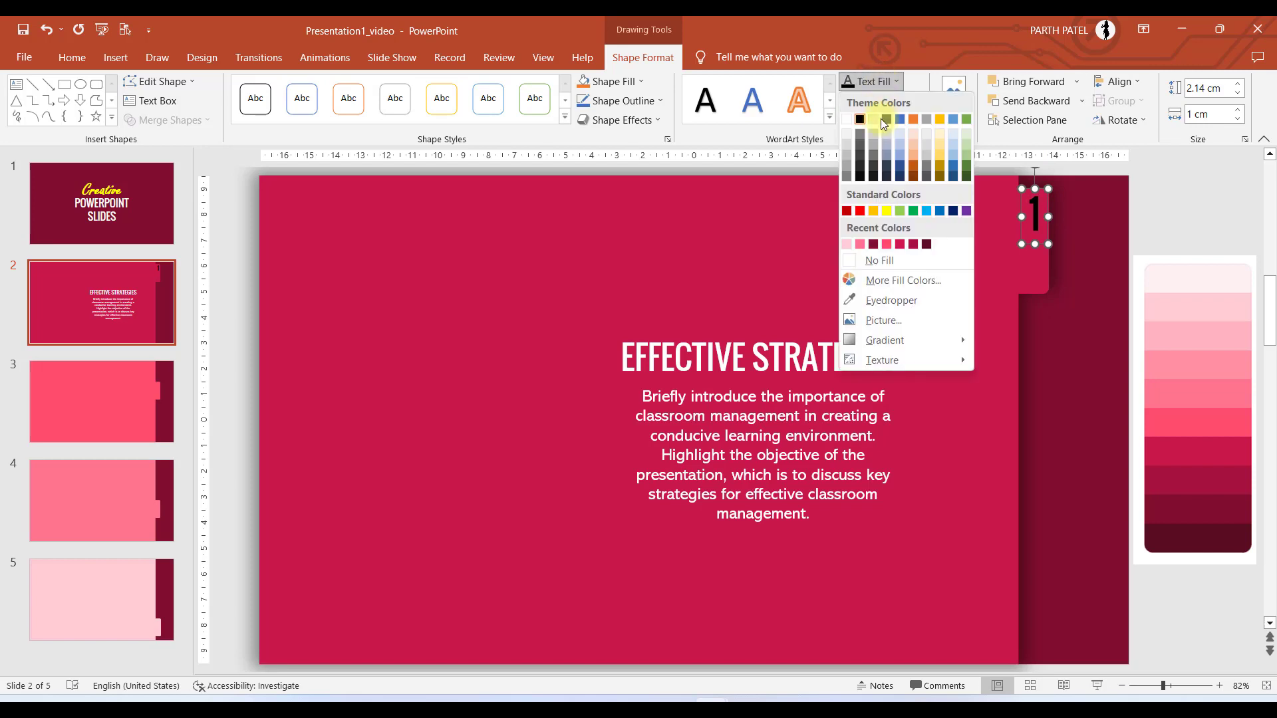
pyautogui.click(891, 300)
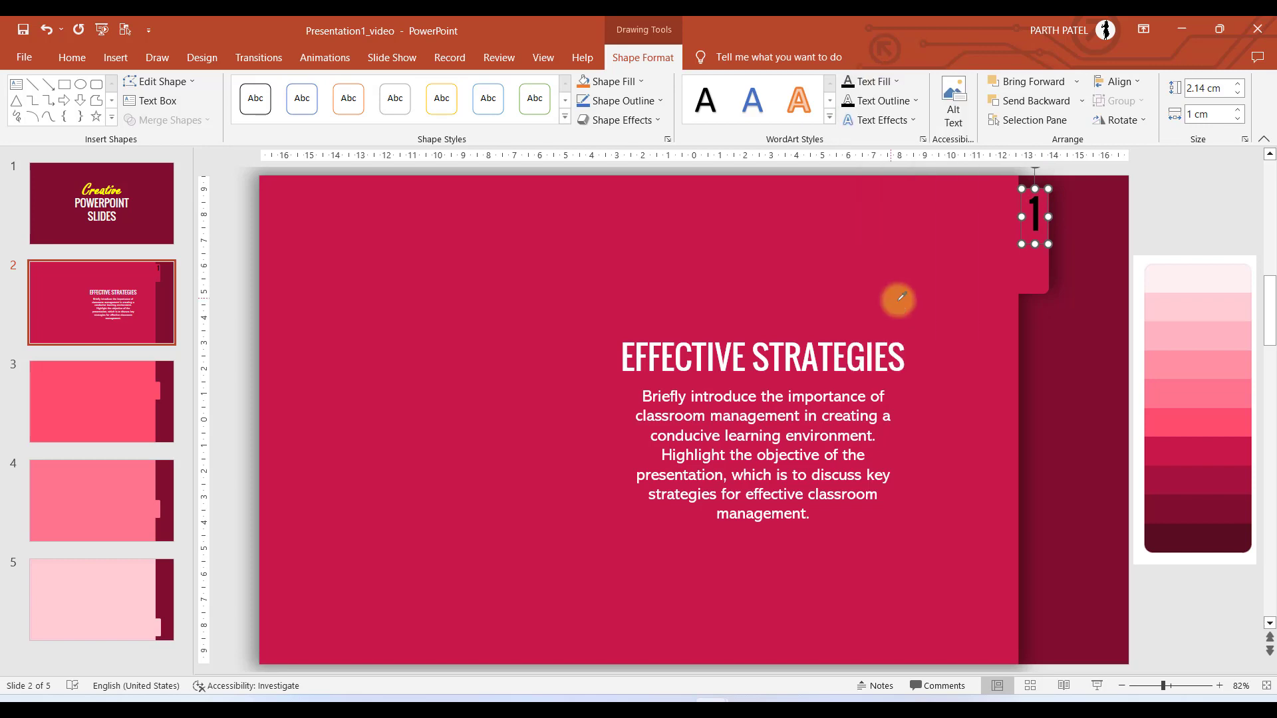
pyautogui.click(1083, 246)
pyautogui.click(1174, 218)
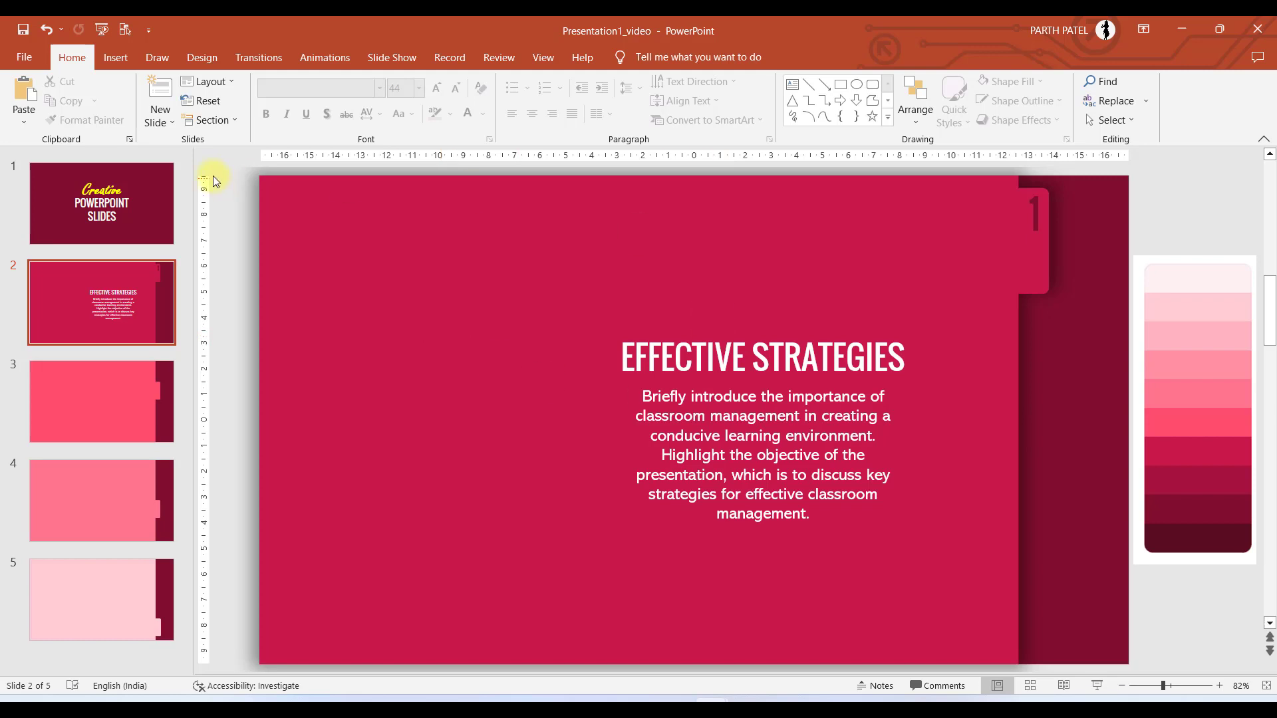
# Step: Insert the Communication paper-plane icon, enlarge it to 6.26 cm and place it below the paragraph
pyautogui.click(111, 63)
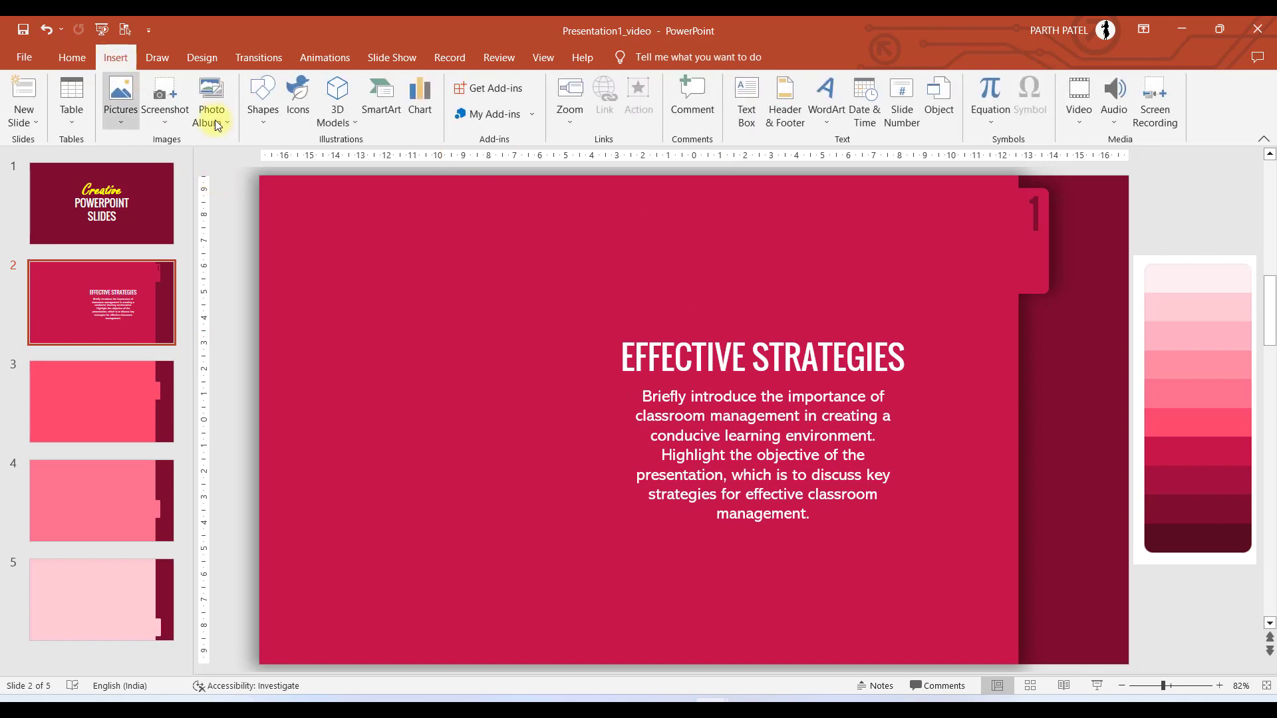
pyautogui.click(299, 107)
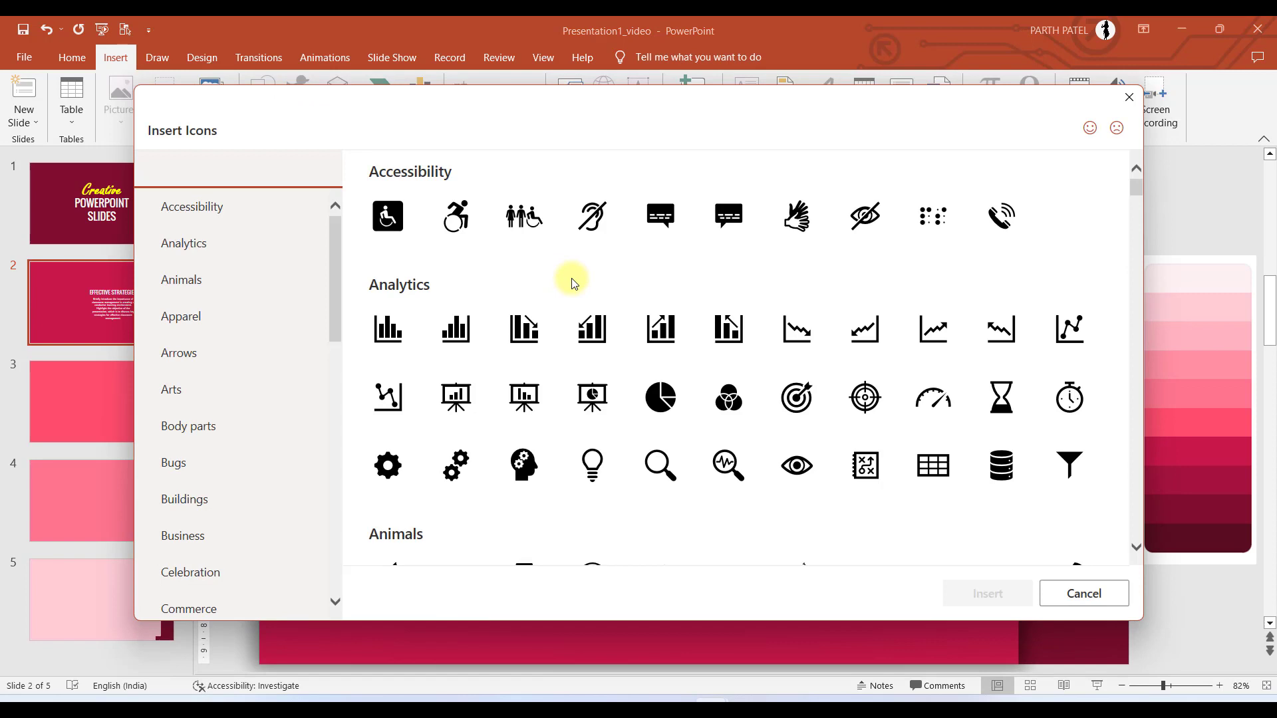
pyautogui.scroll(-15, 607, 427)
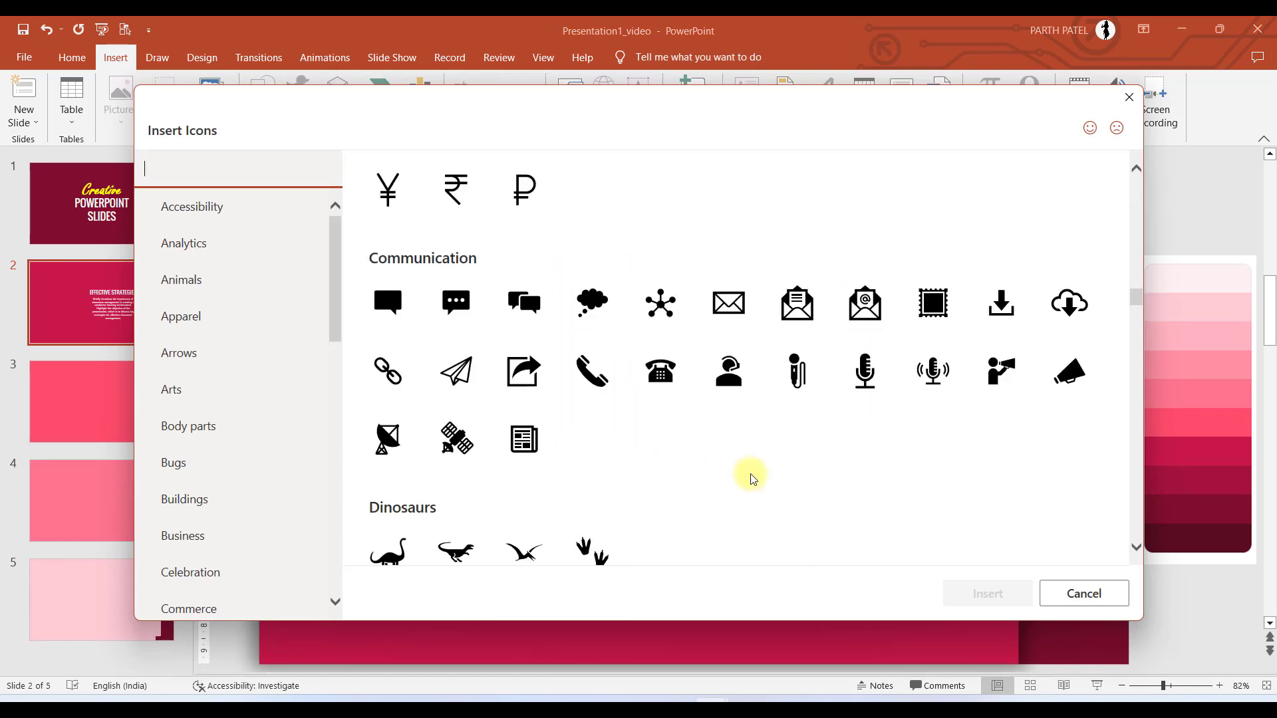
pyautogui.click(454, 370)
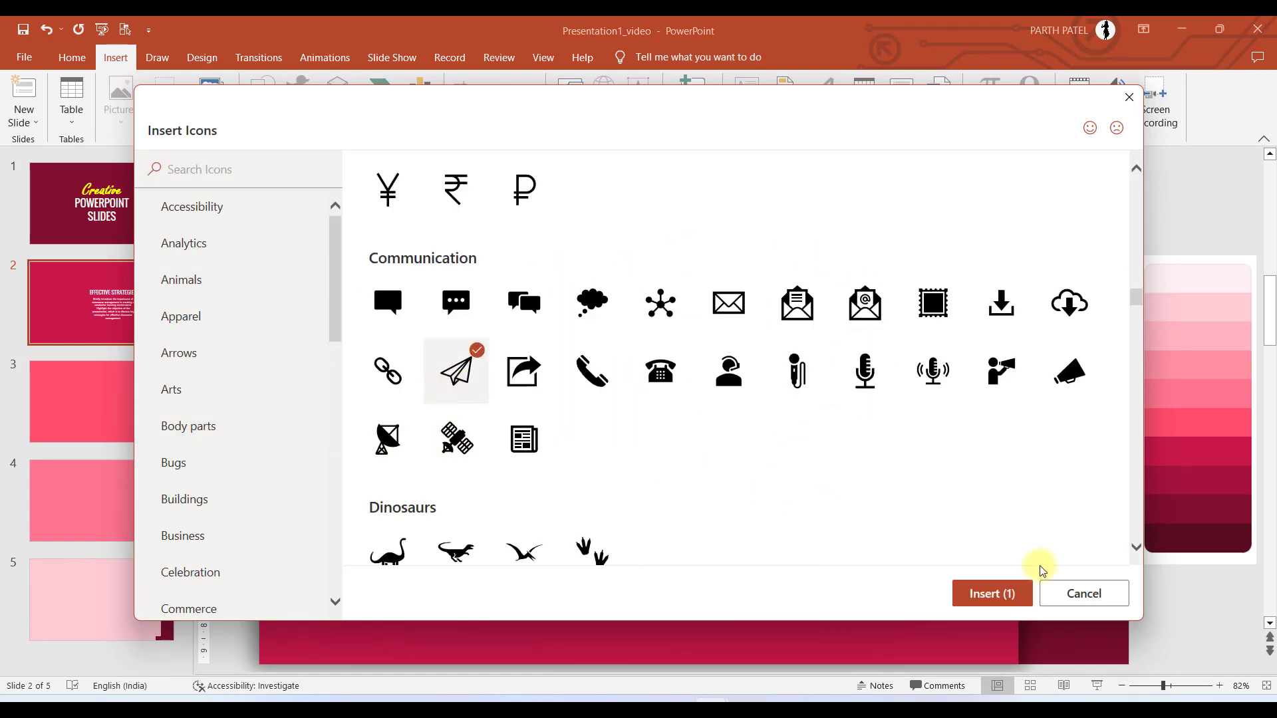
pyautogui.click(992, 593)
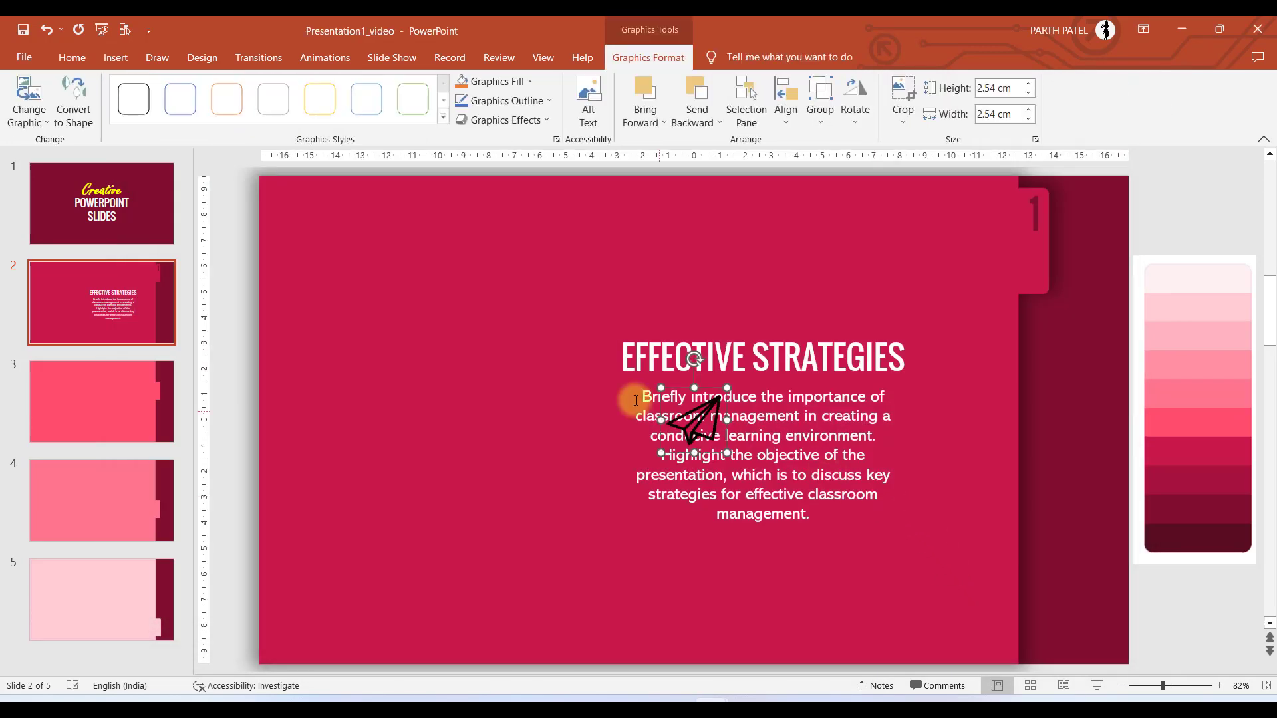
pyautogui.moveTo(692, 415); pyautogui.dragTo(618, 266)
pyautogui.moveTo(615, 353); pyautogui.dragTo(772, 574)
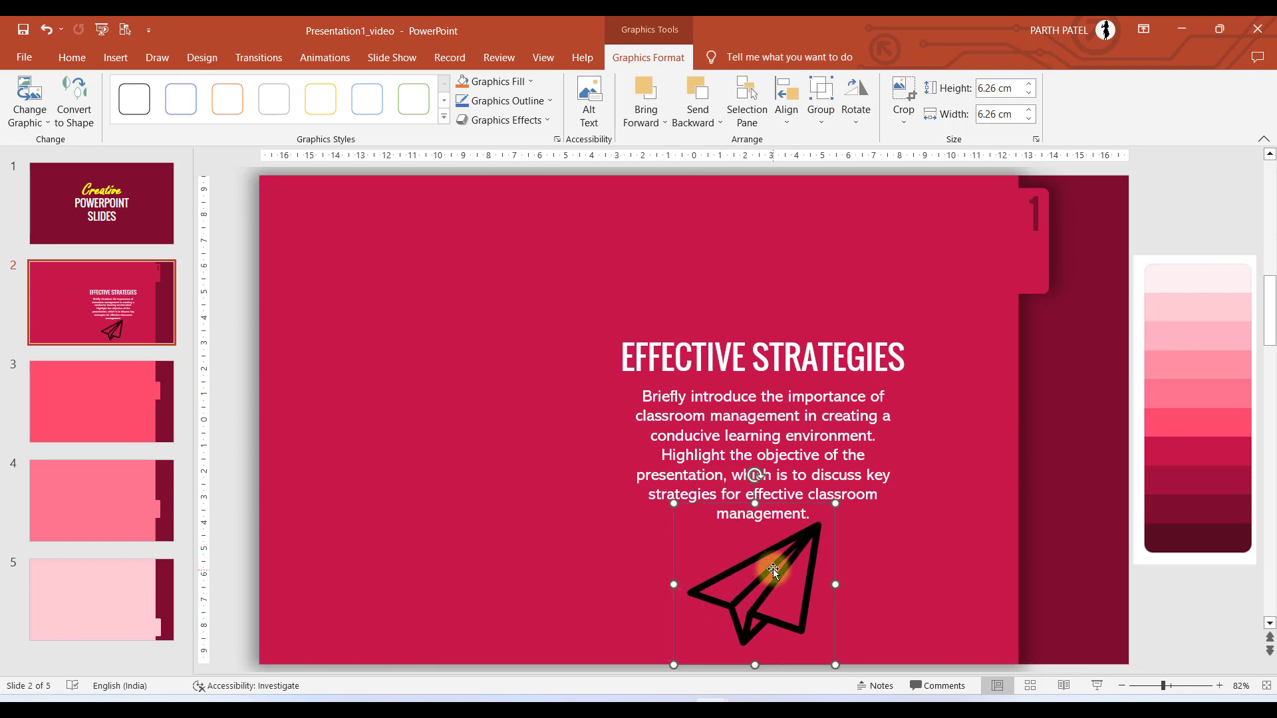
pyautogui.rightClick(772, 571)
# Step: Convert the paper-plane icon into an editable shape and open its formatting pane
pyautogui.click(817, 536)
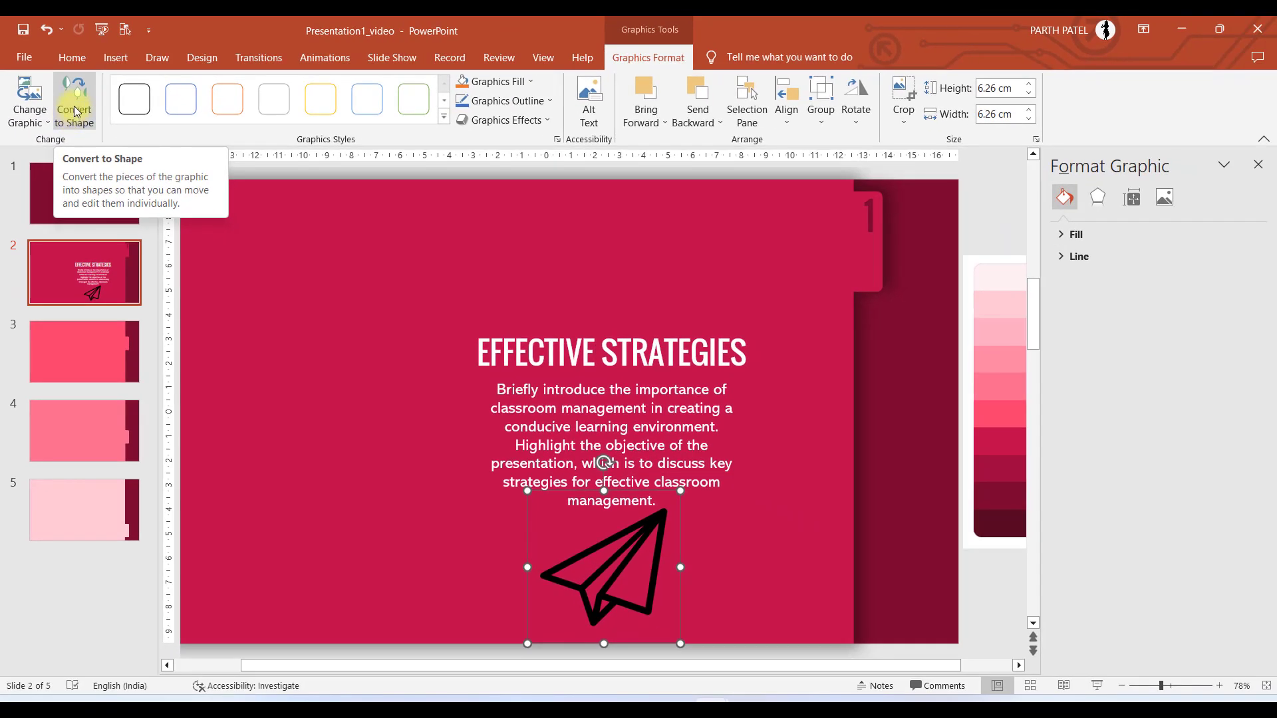
pyautogui.click(75, 111)
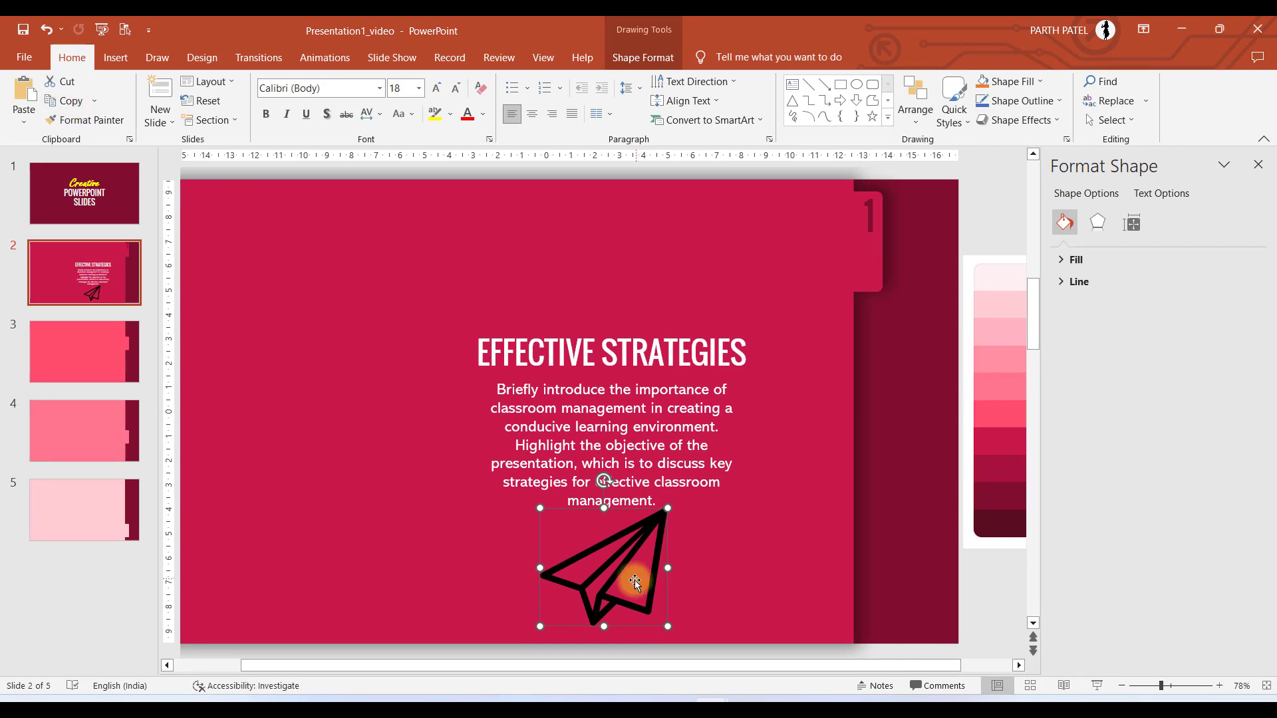
pyautogui.rightClick(615, 575)
pyautogui.click(656, 535)
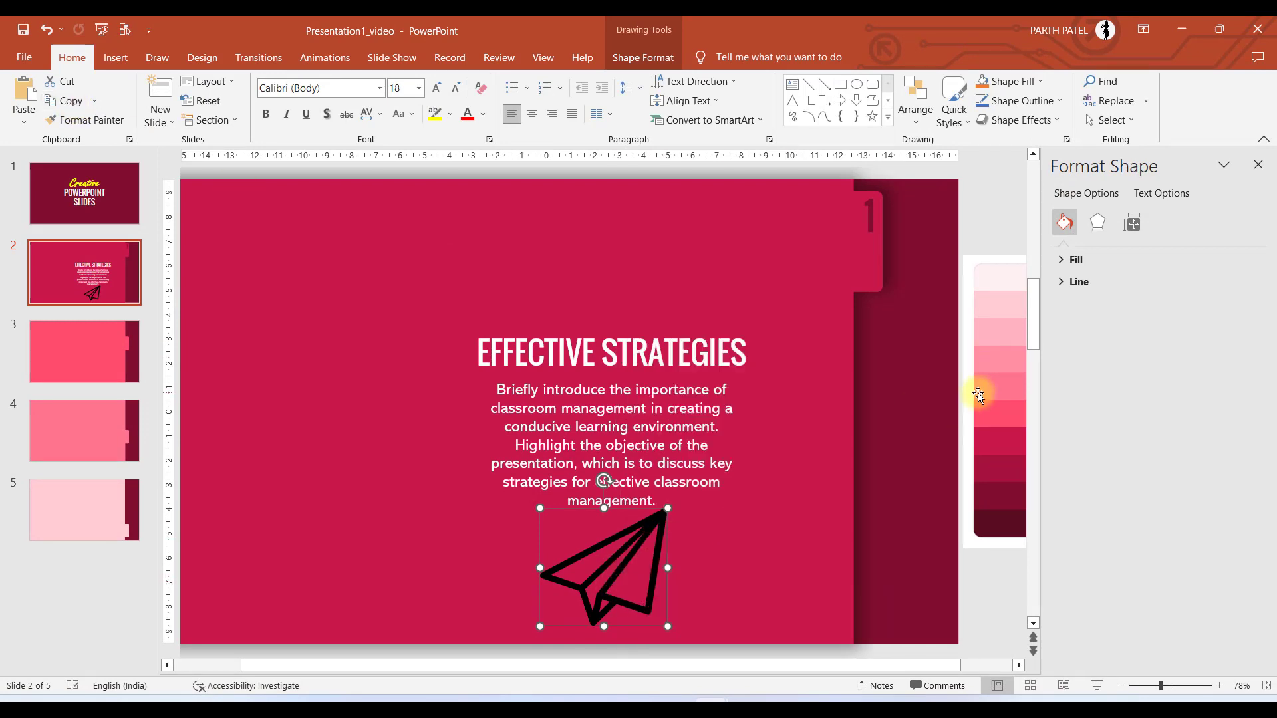
# Step: Switch the paper plane to a gradient fill and remove the extra stops, including 74%
pyautogui.click(1062, 262)
pyautogui.click(1074, 324)
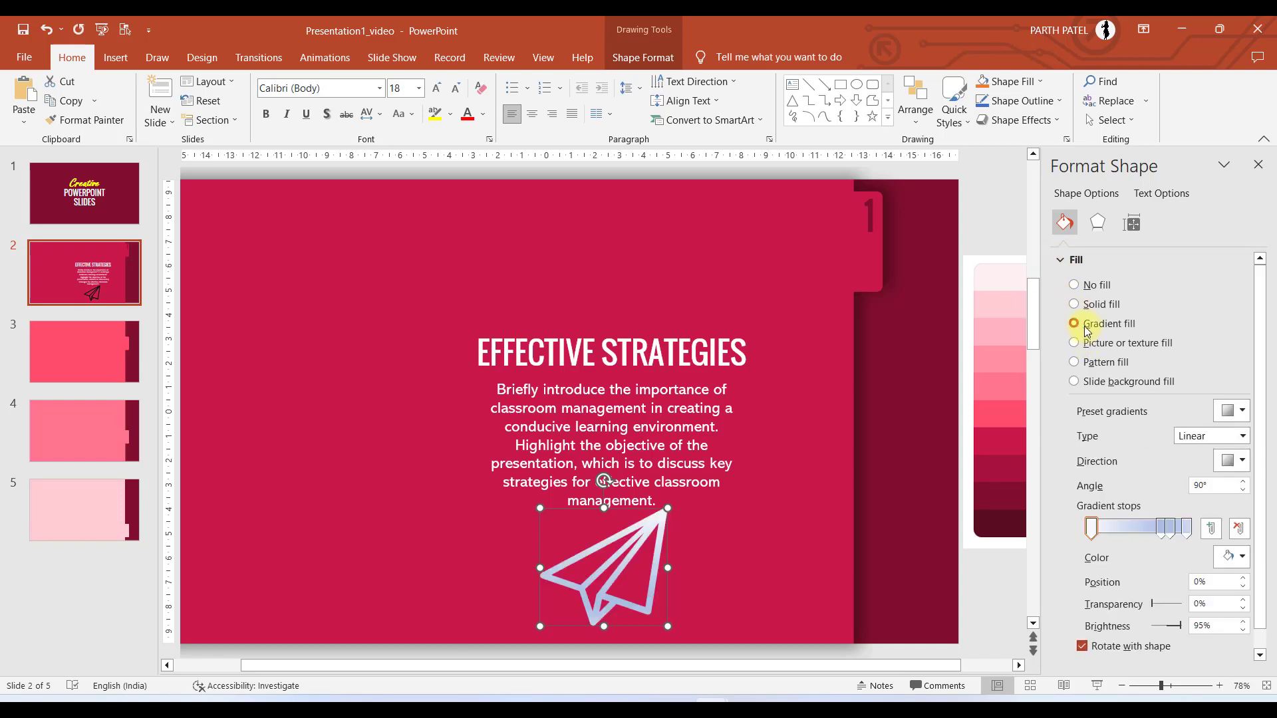
pyautogui.click(1171, 529)
pyautogui.click(1229, 532)
pyautogui.click(1164, 532)
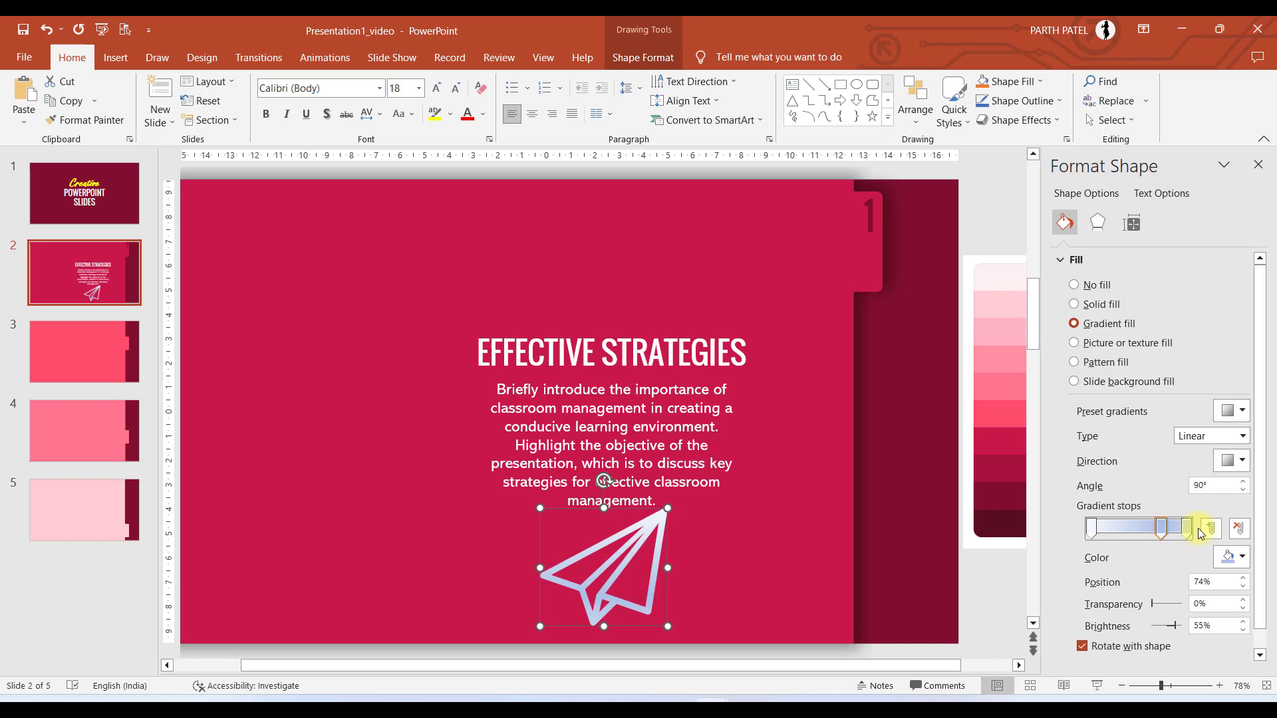
pyautogui.click(1241, 530)
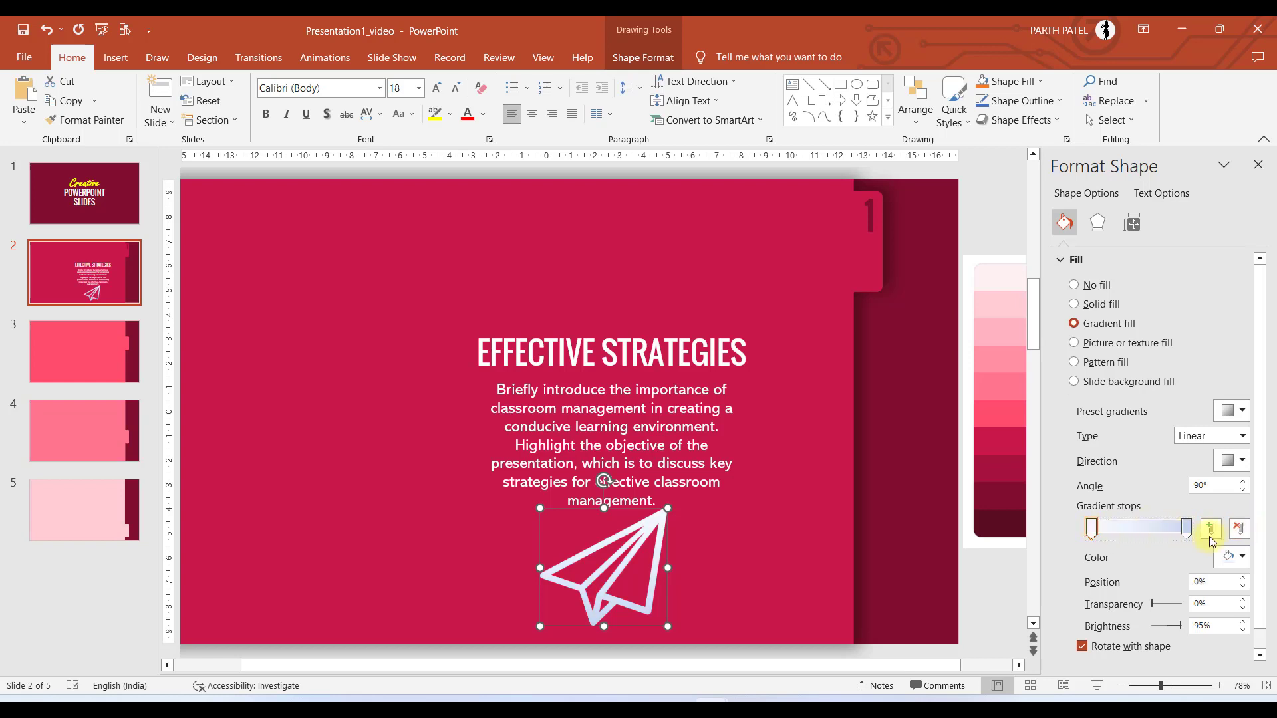
# Step: Eyedrop dark maroon for the first gradient stop and a darker sampled colour for the end stop
pyautogui.click(1231, 557)
pyautogui.click(1196, 538)
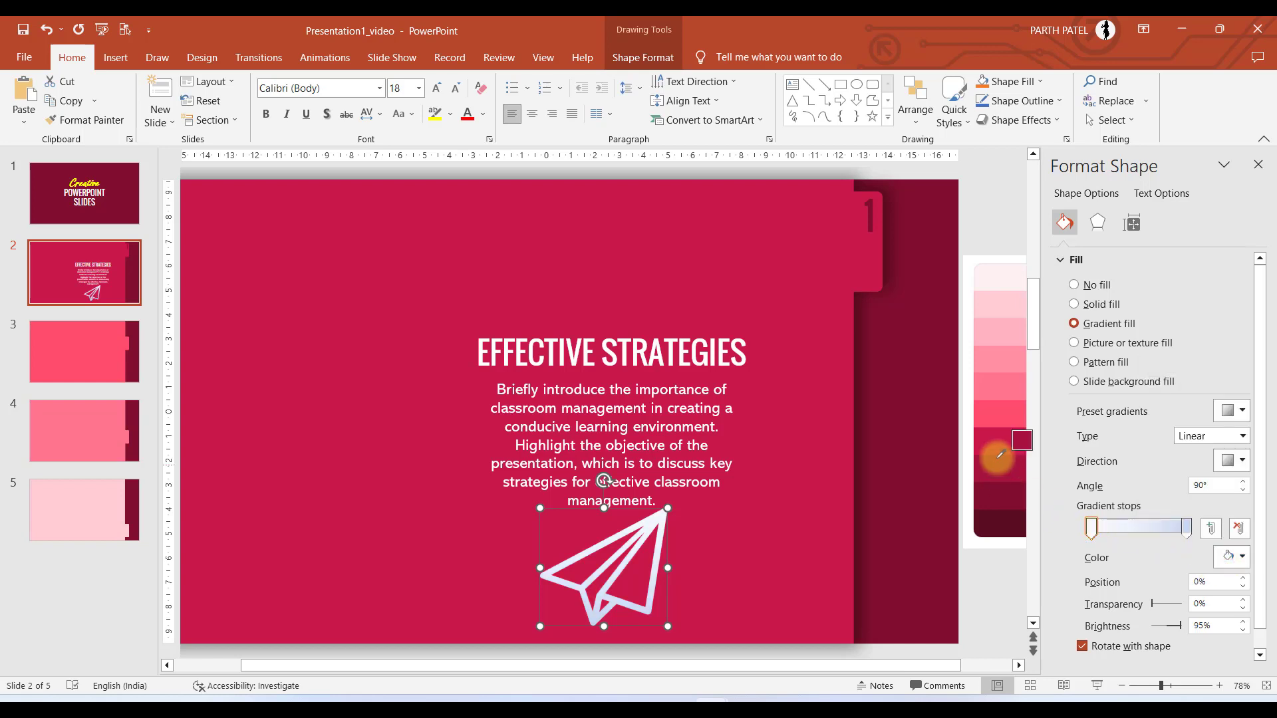
pyautogui.click(994, 522)
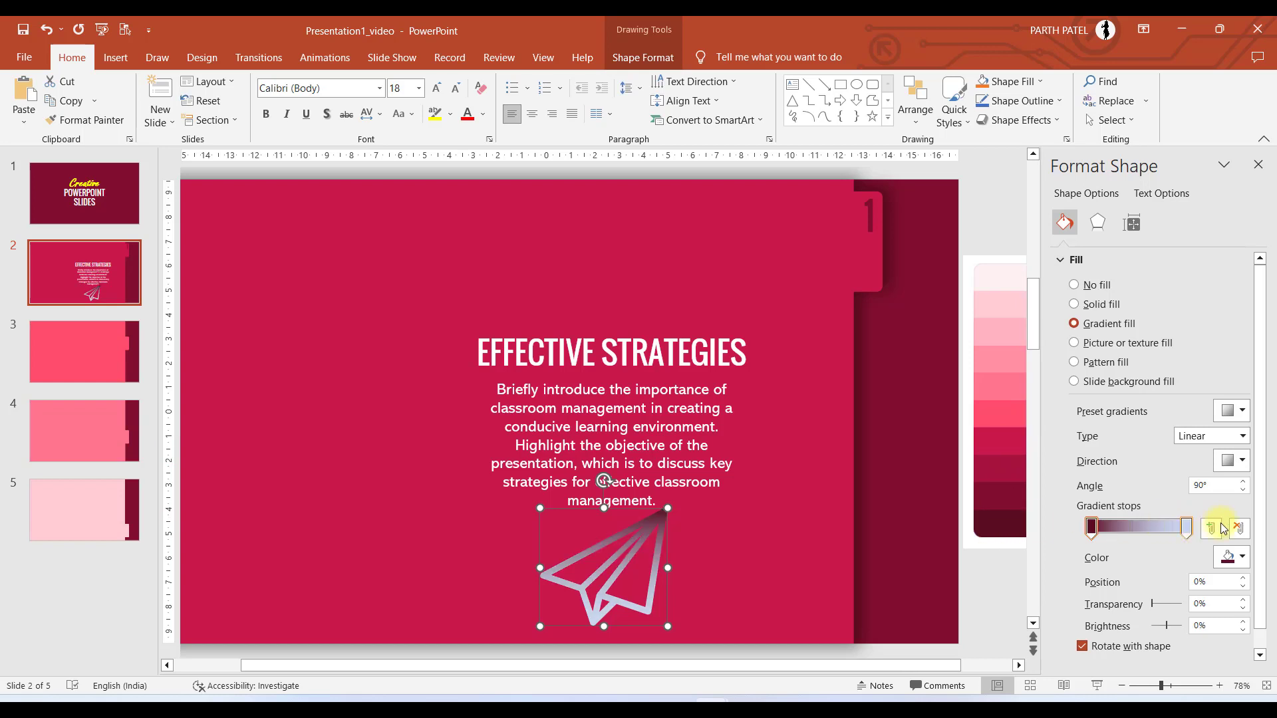
pyautogui.click(1190, 528)
pyautogui.click(1231, 557)
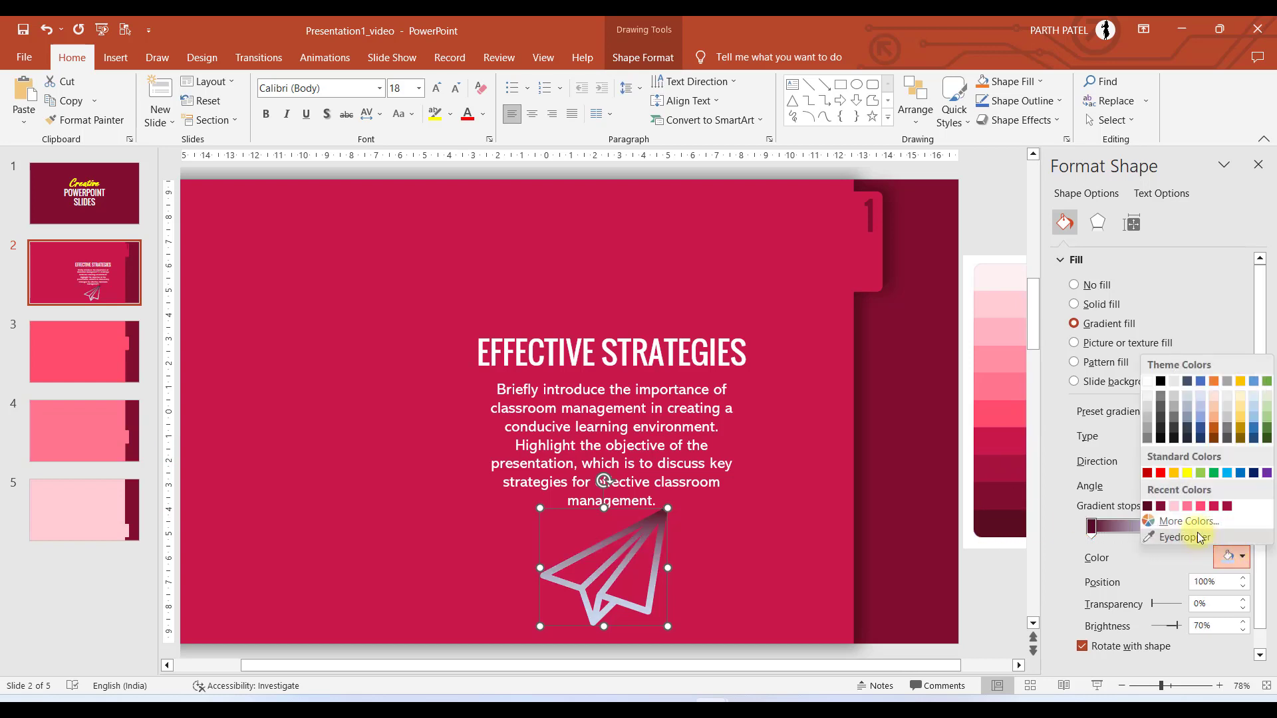
pyautogui.click(1197, 522)
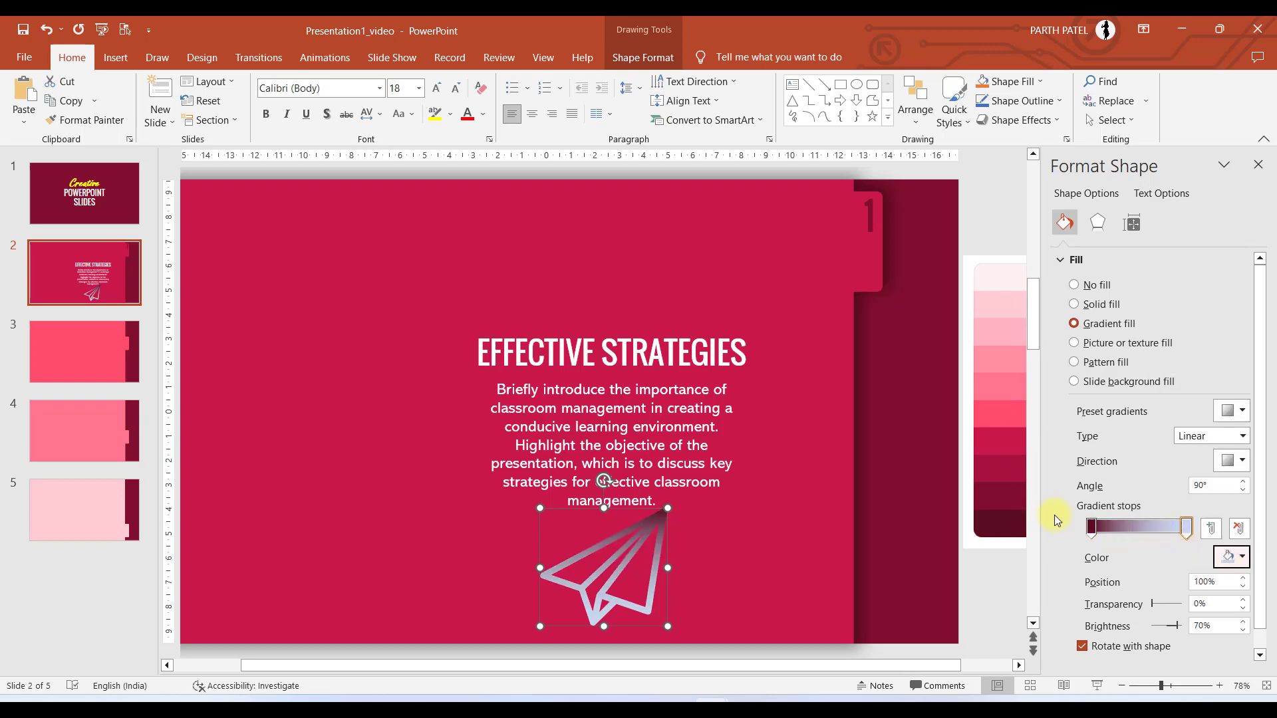
pyautogui.click(1004, 440)
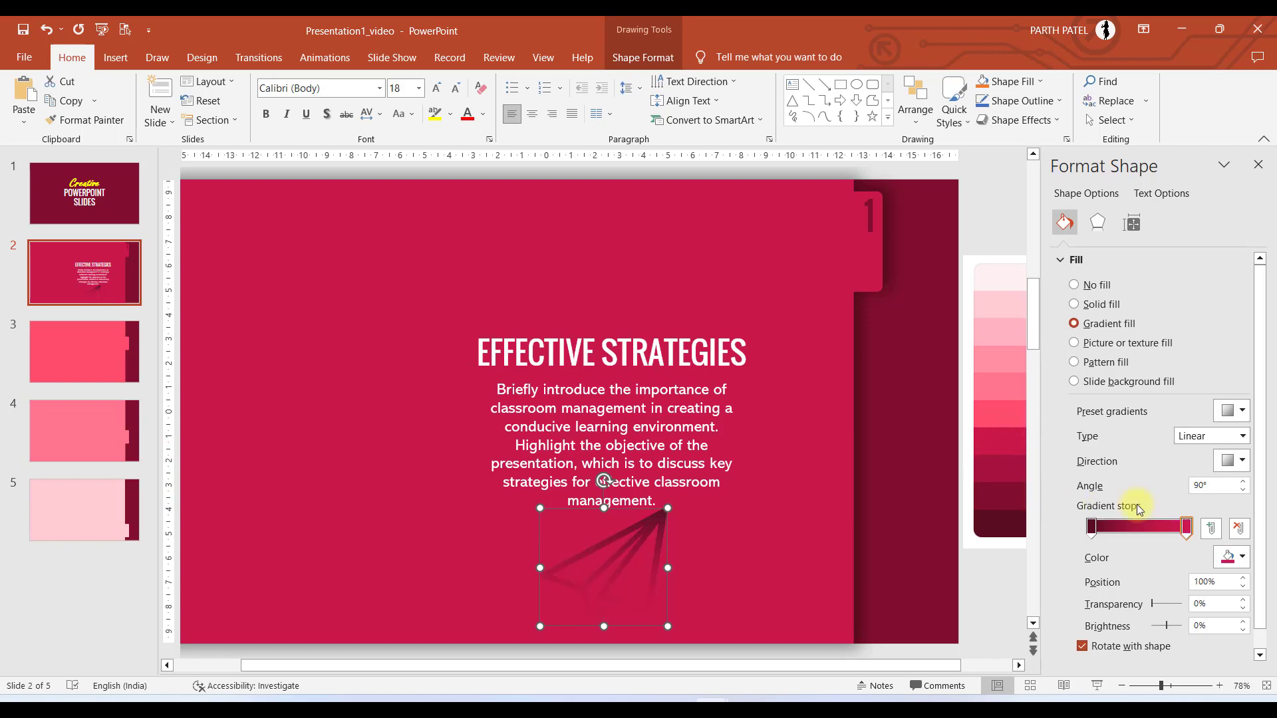
pyautogui.click(1231, 557)
pyautogui.click(1189, 530)
pyautogui.click(1006, 491)
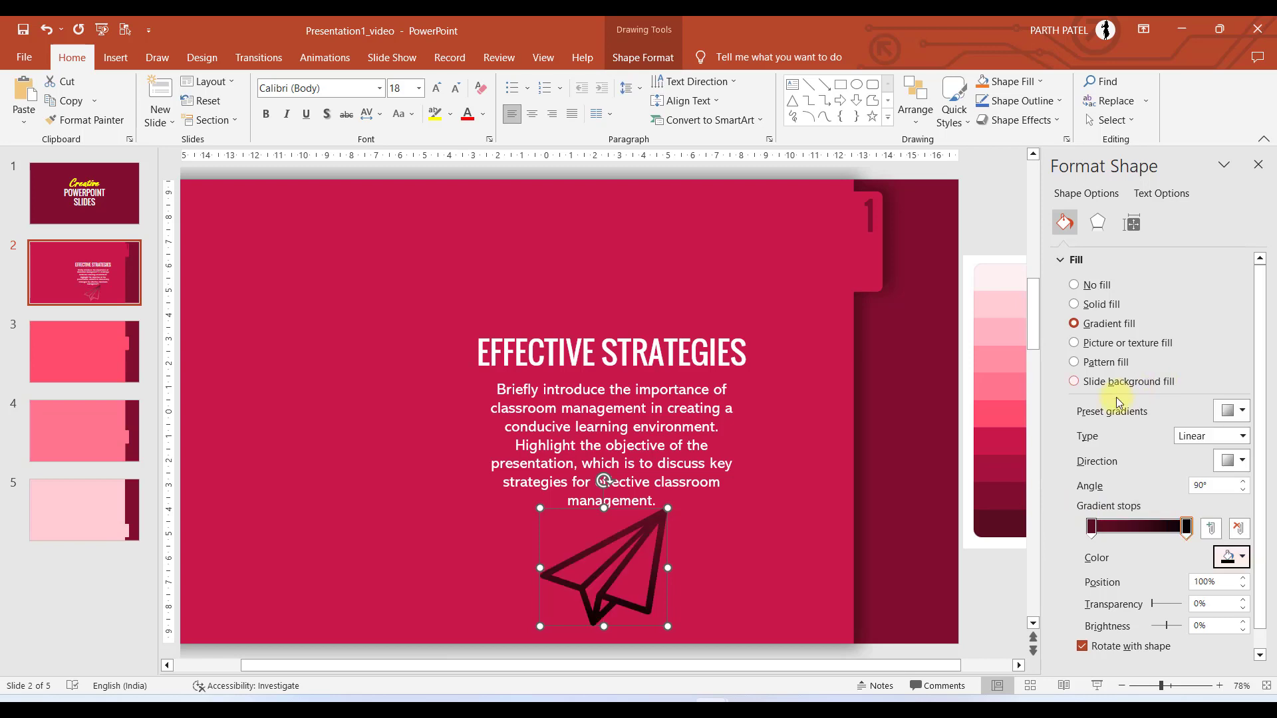
# Step: Add a new text box at the slide's upper right
pyautogui.click(449, 411)
pyautogui.click(938, 344)
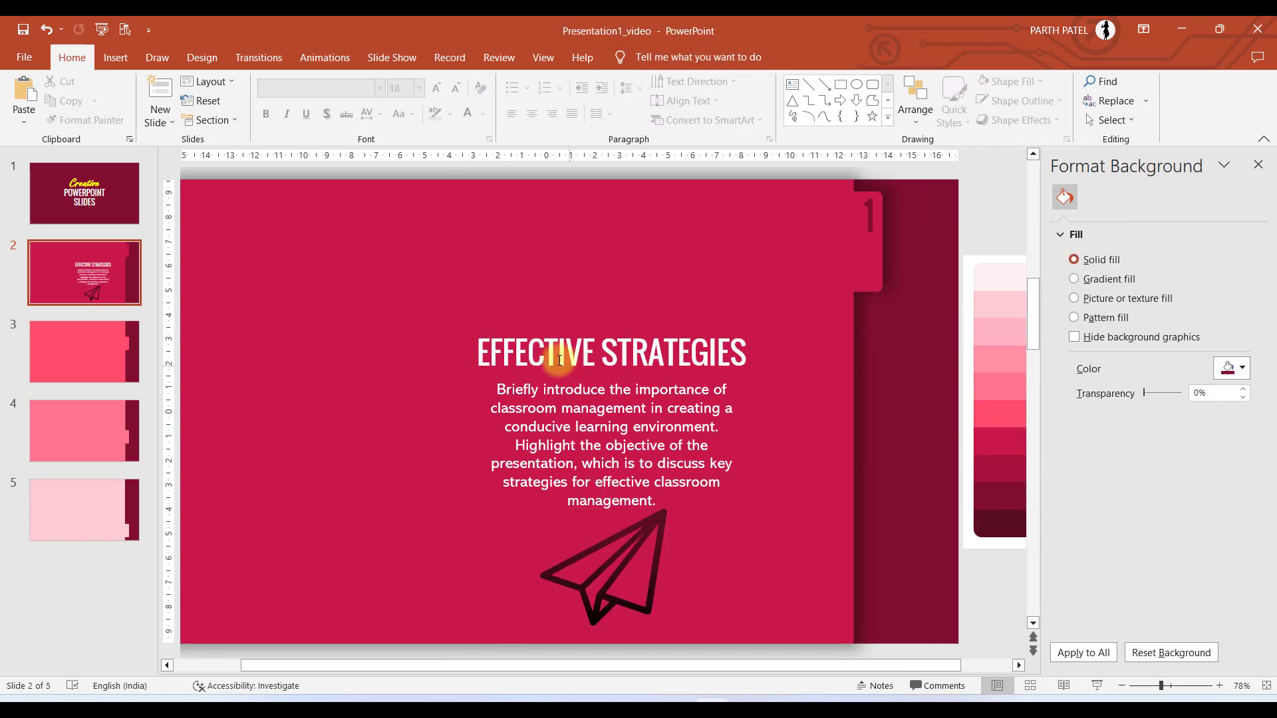
pyautogui.click(115, 57)
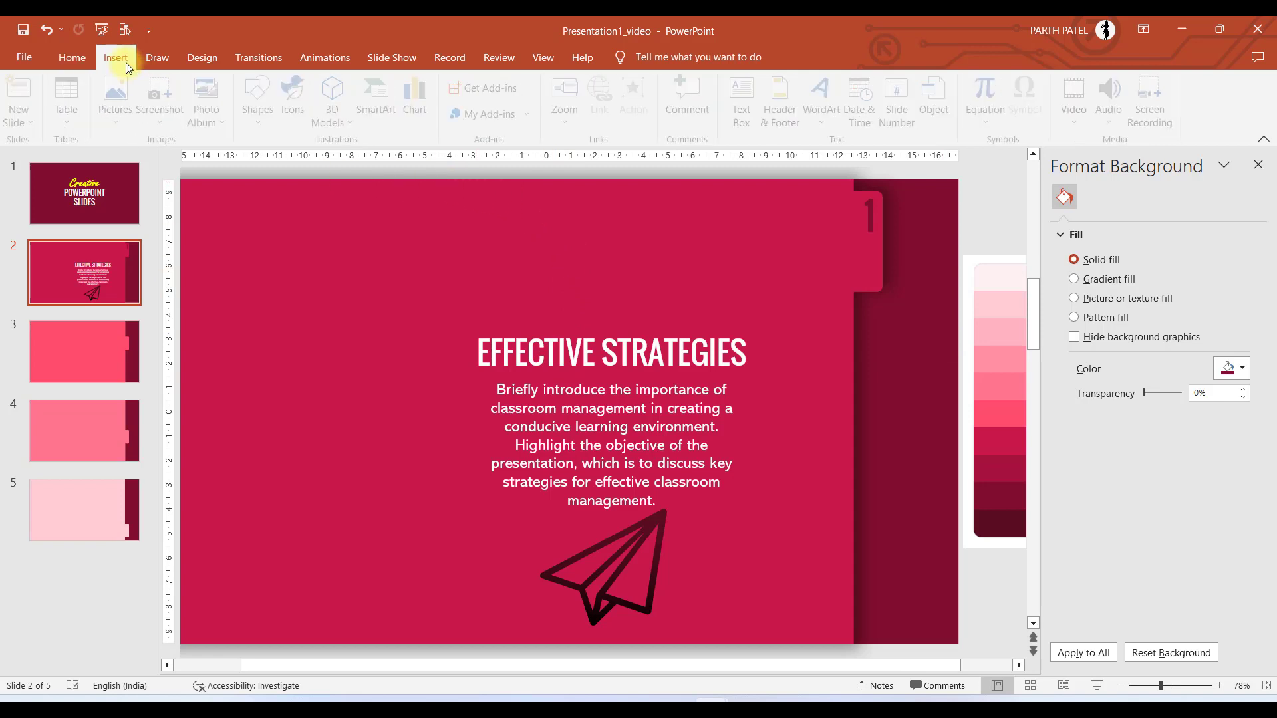
pyautogui.click(756, 101)
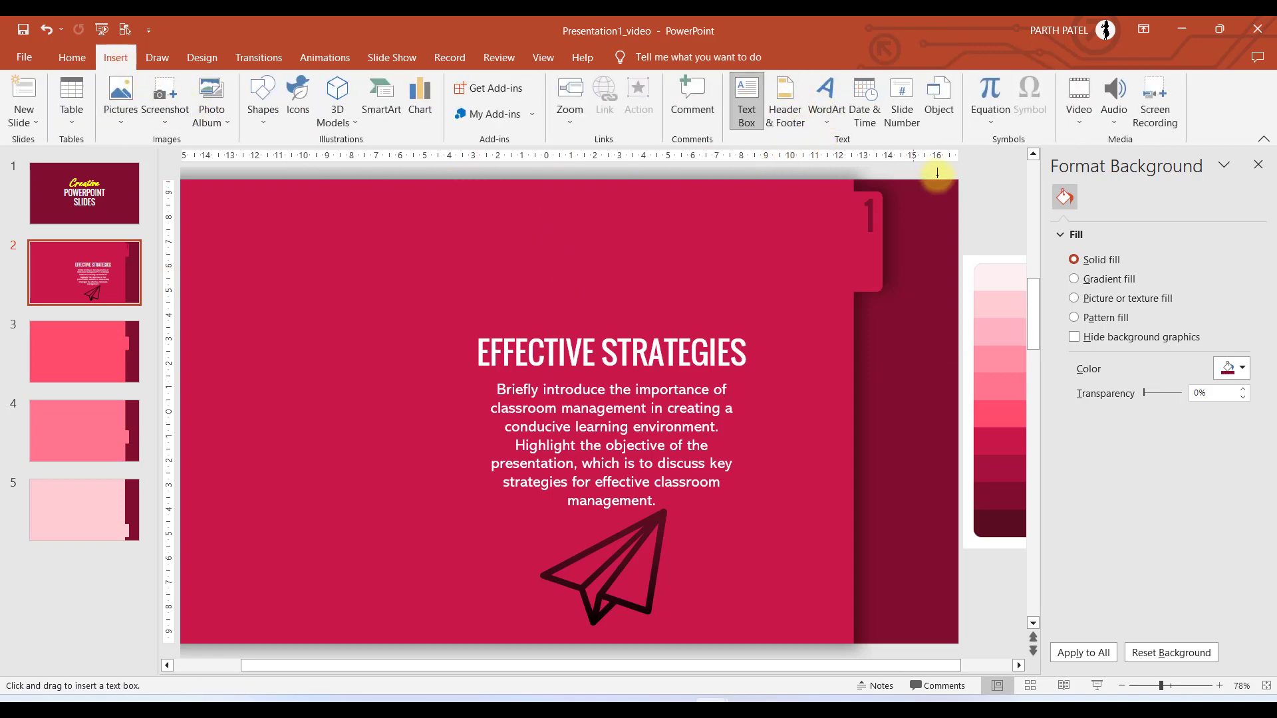
pyautogui.click(969, 201)
# Step: Type a letter E, make it 220 pt Montserrat, and position it above the title
pyautogui.write('E')
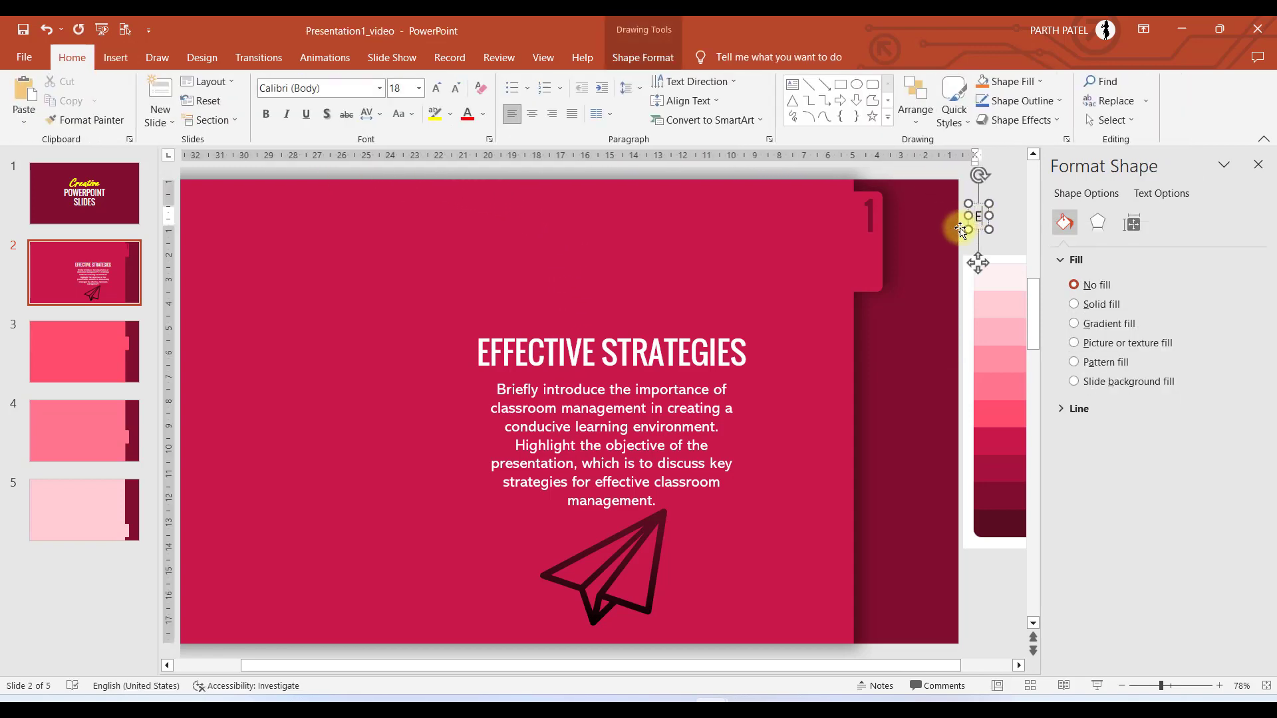
pyautogui.moveTo(984, 204); pyautogui.dragTo(628, 265)
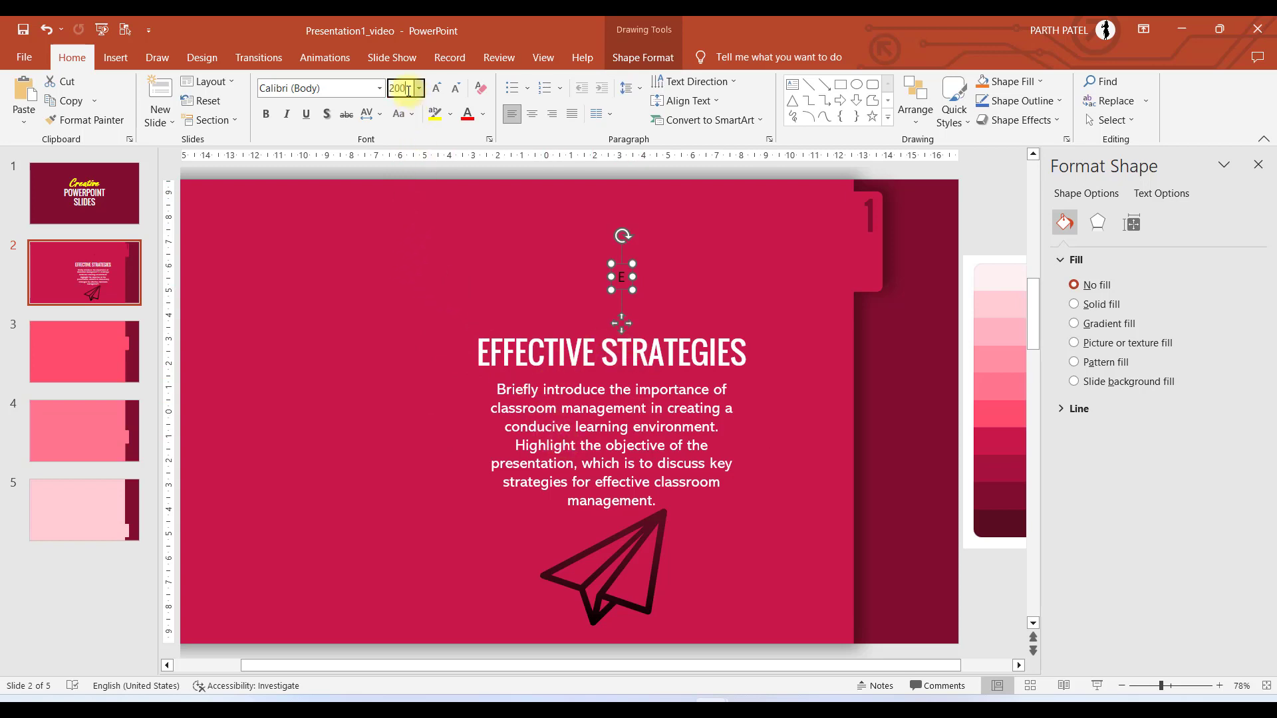
pyautogui.press('Return')
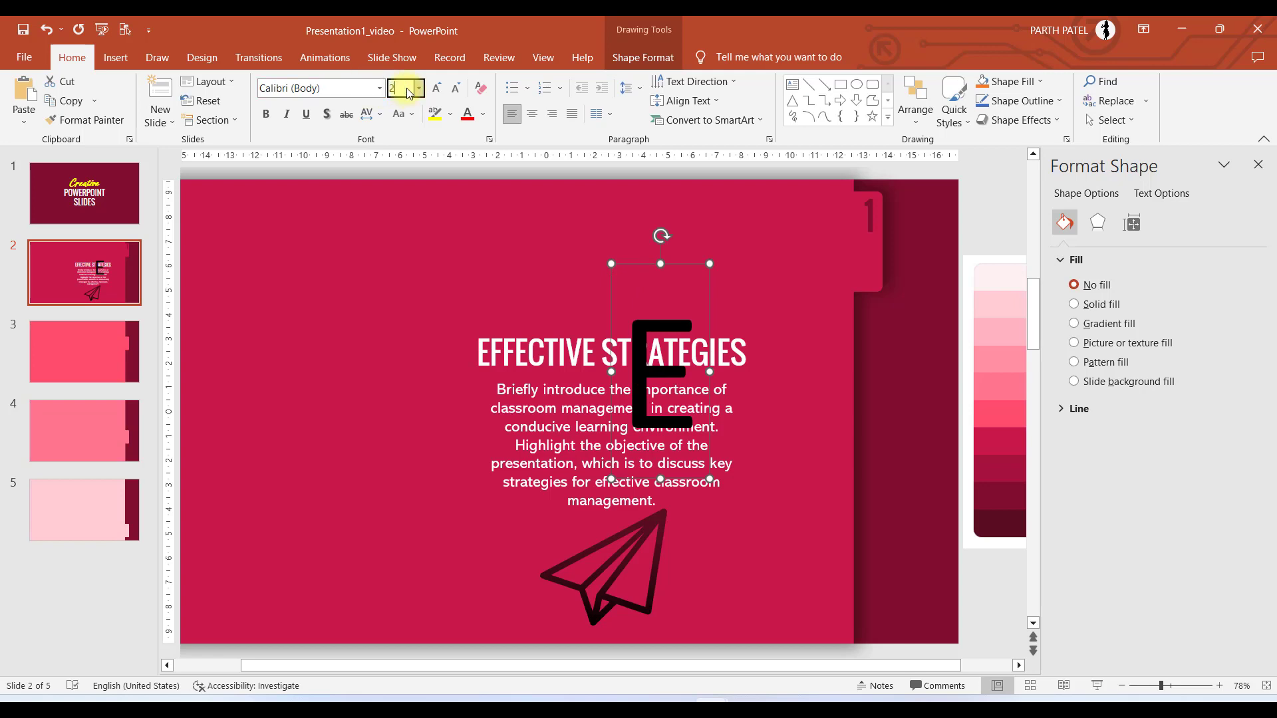
pyautogui.write('20')
pyautogui.press('Return')
pyautogui.click(672, 264)
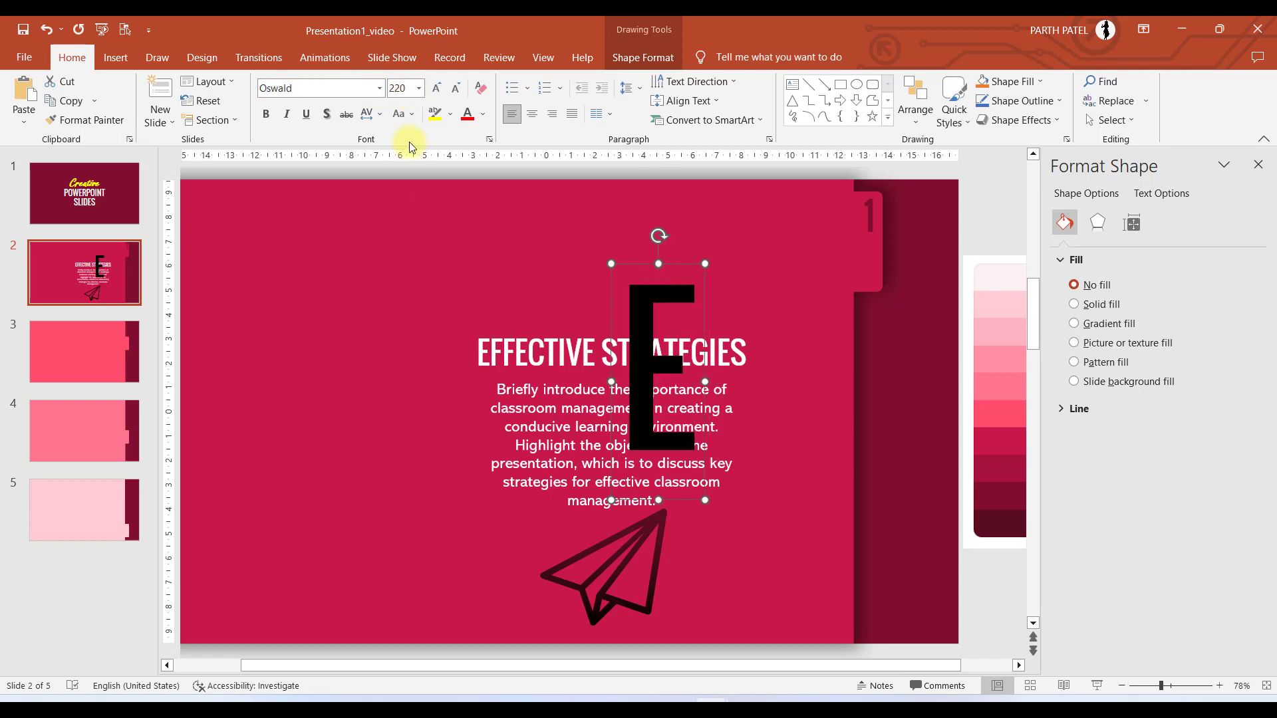
pyautogui.click(381, 88)
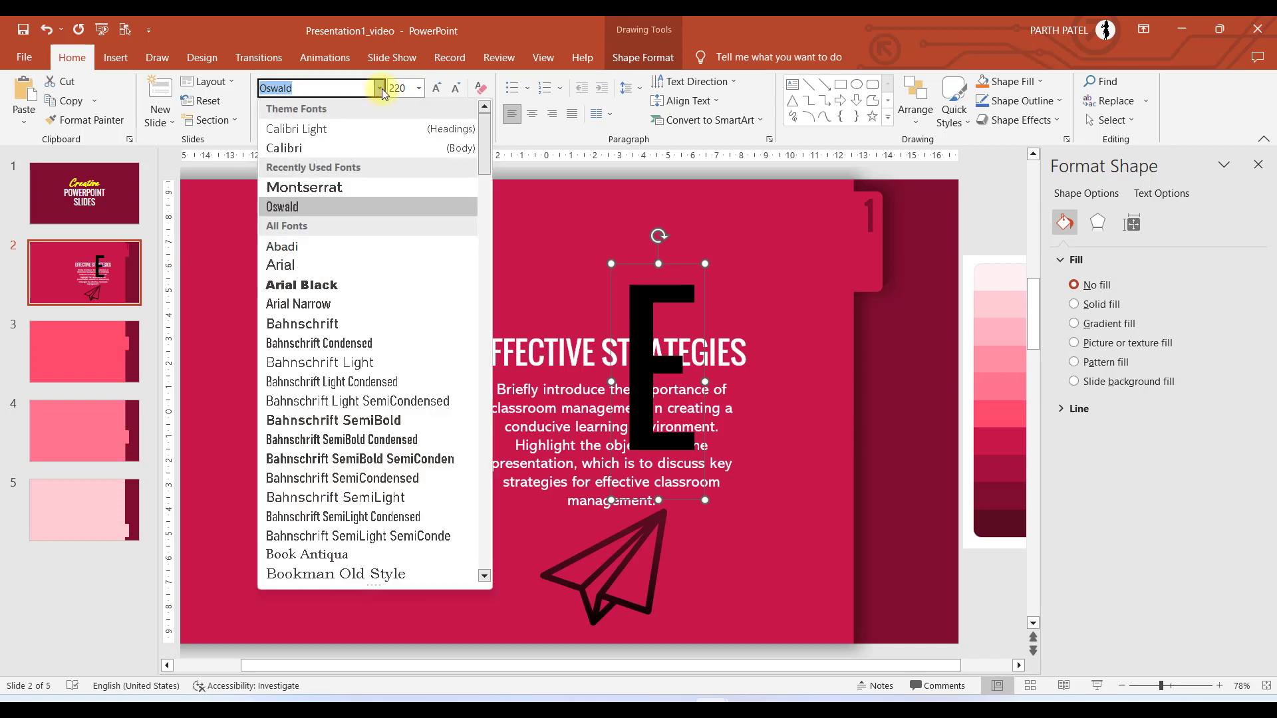
pyautogui.click(365, 185)
pyautogui.moveTo(679, 303); pyautogui.dragTo(552, 296)
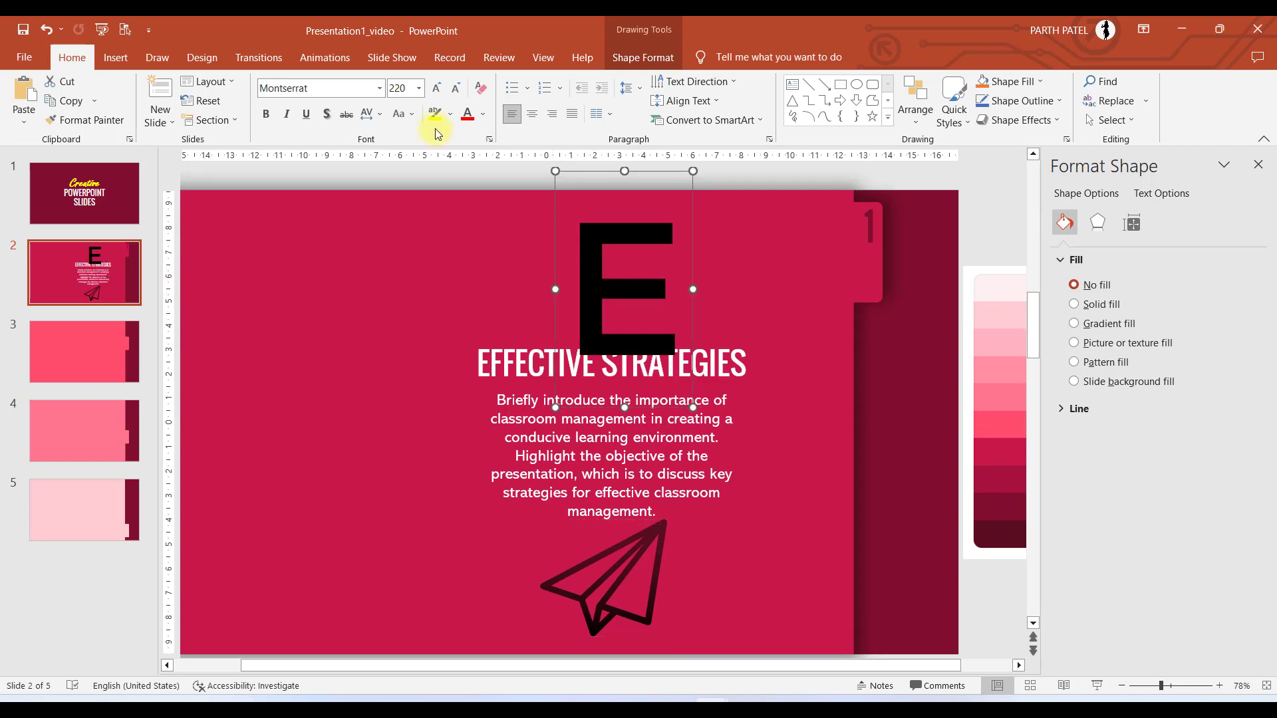
# Step: Give the big E a light pink text fill
pyautogui.click(663, 59)
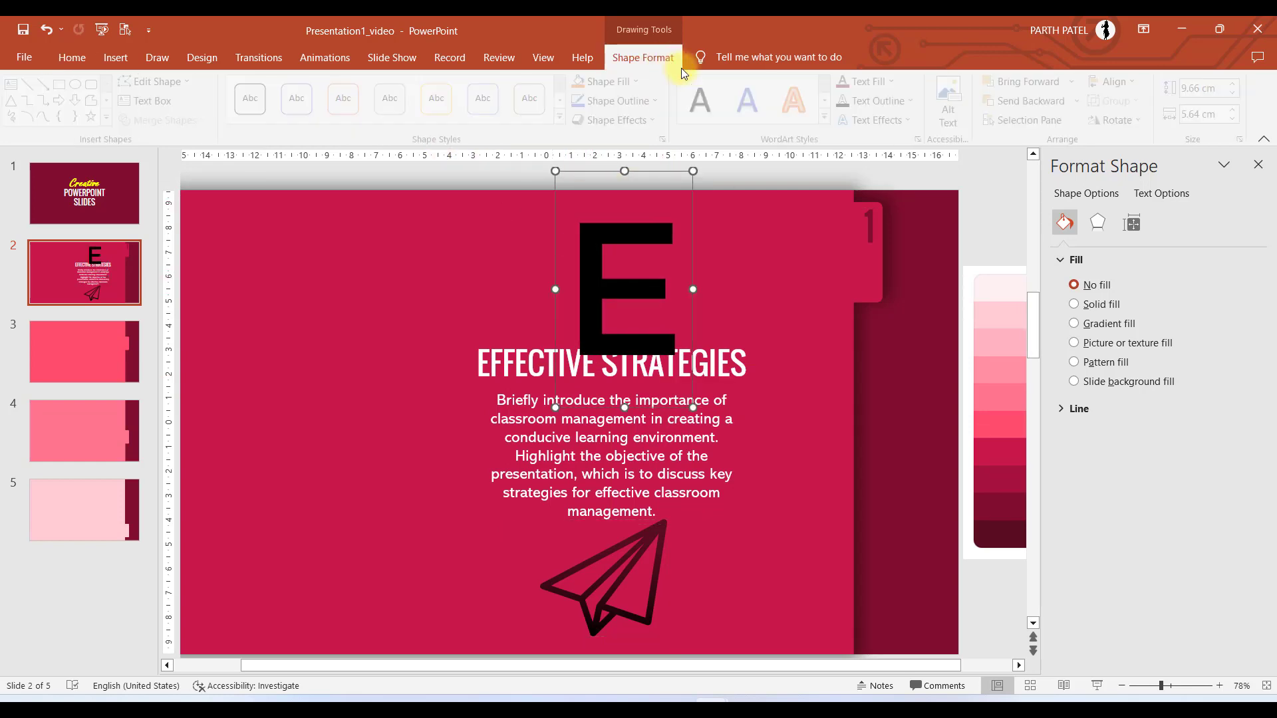
pyautogui.click(884, 81)
pyautogui.click(909, 373)
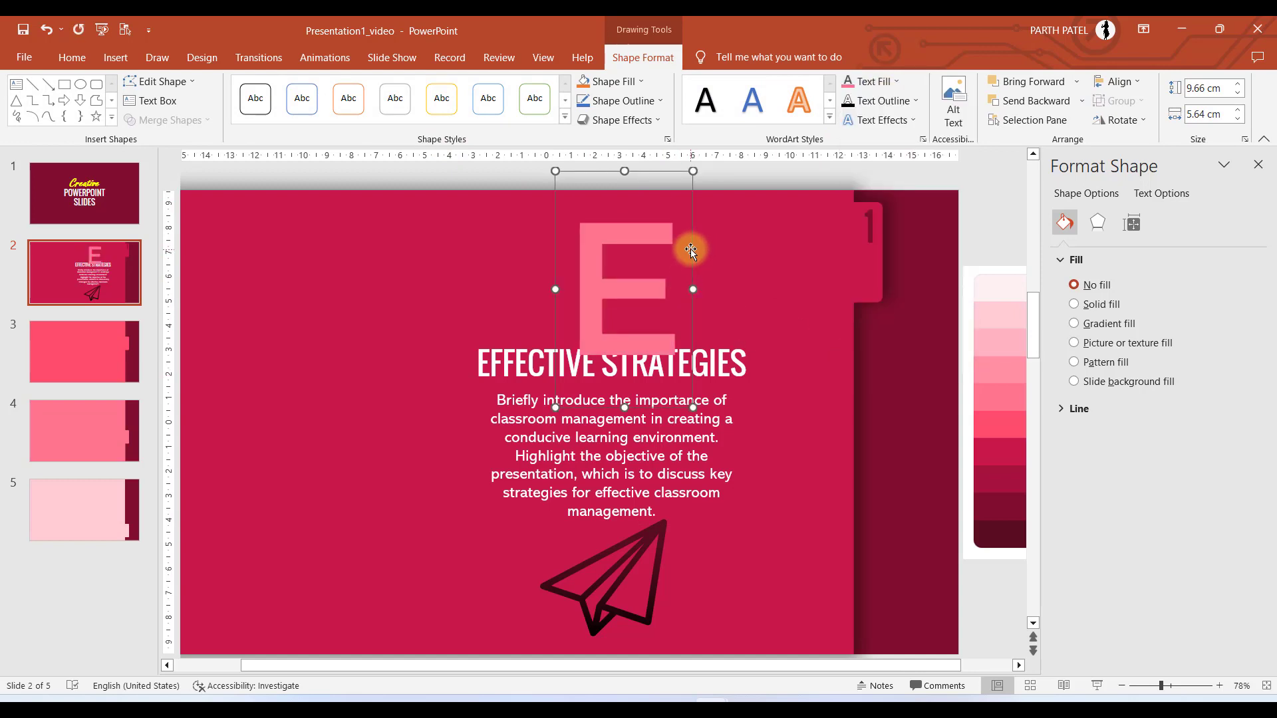
# Step: Bring the EFFECTIVE STRATEGIES title to the front, in front of the faded E
pyautogui.click(699, 352)
pyautogui.rightClick(699, 352)
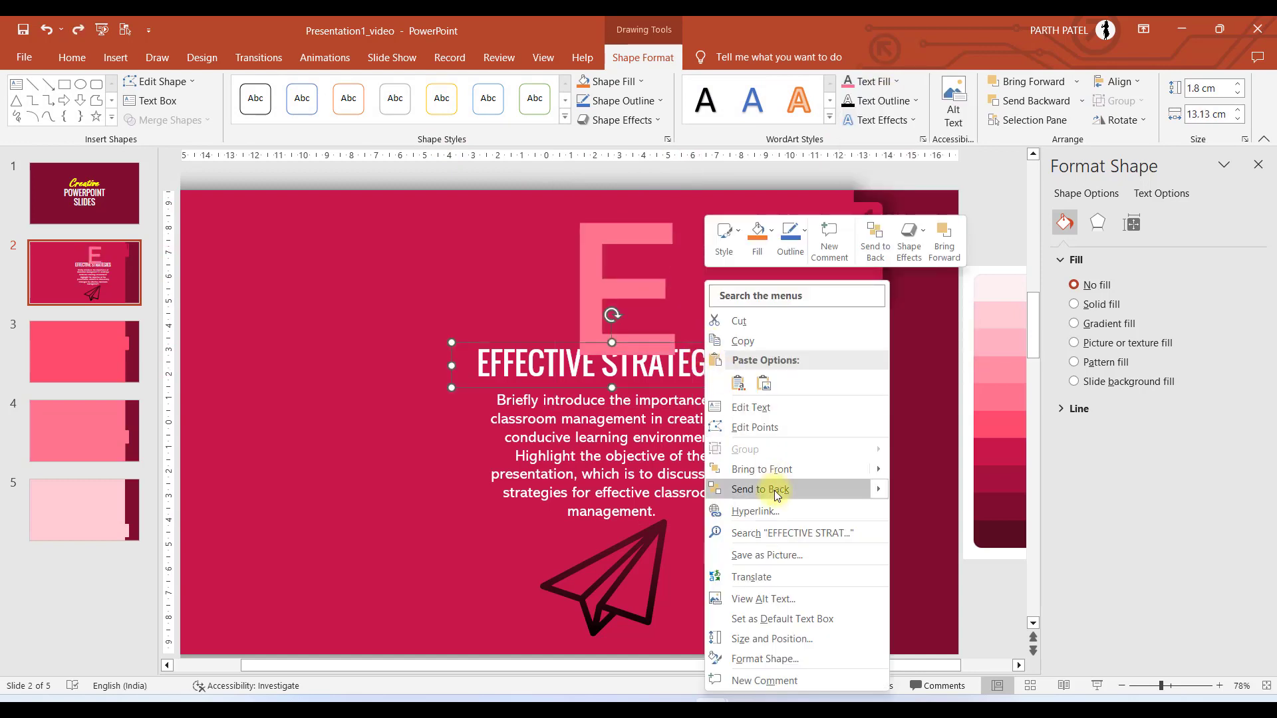
pyautogui.click(763, 466)
pyautogui.click(365, 459)
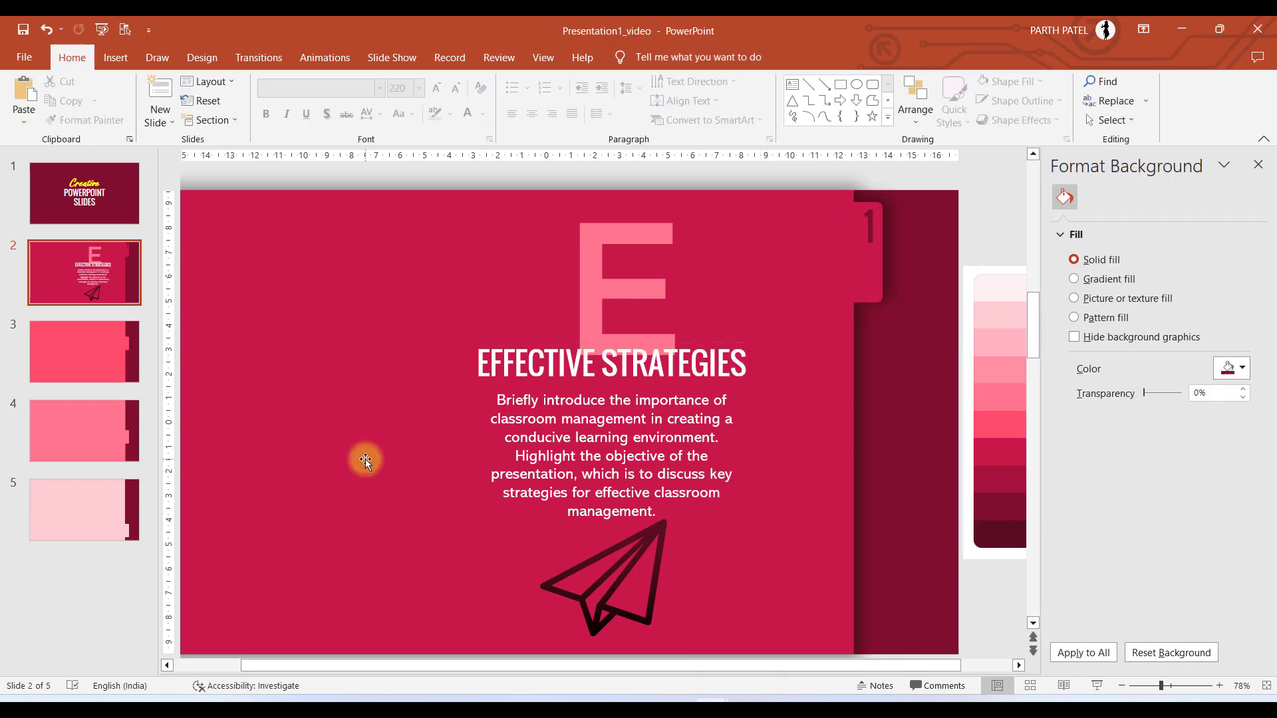
pyautogui.scroll(-1, 371, 452)
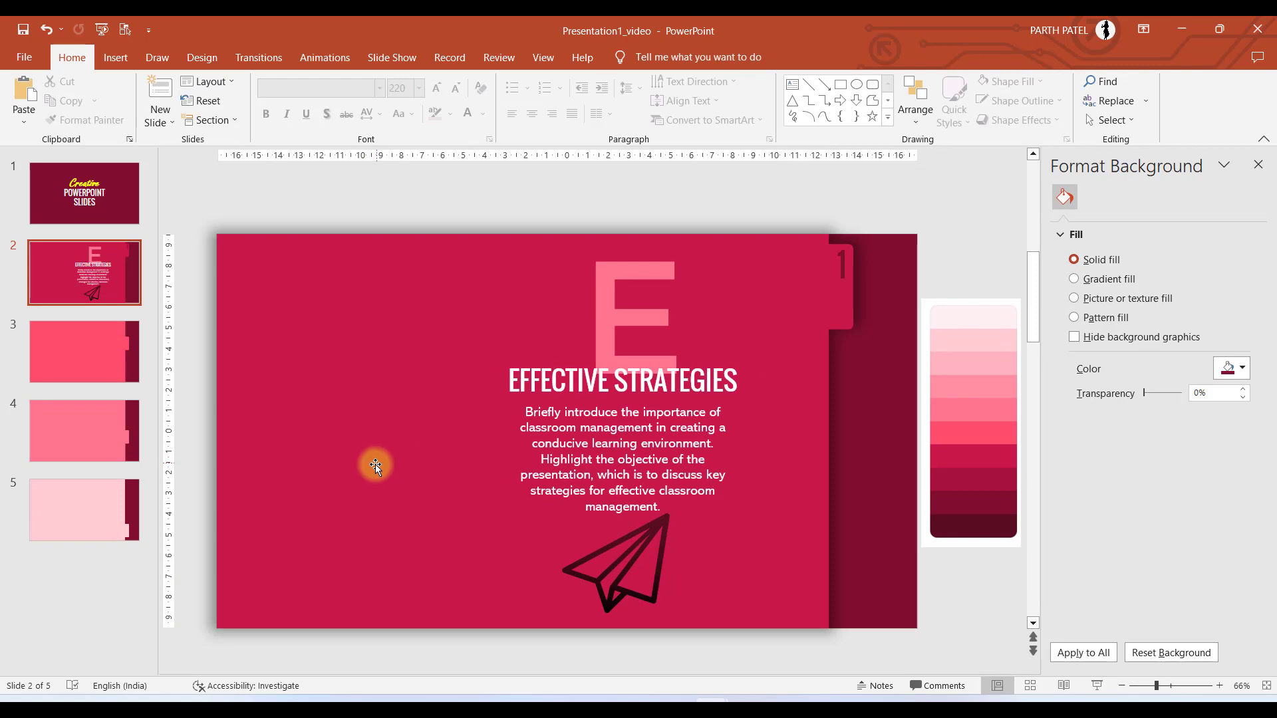
pyautogui.scroll(-1, 380, 455)
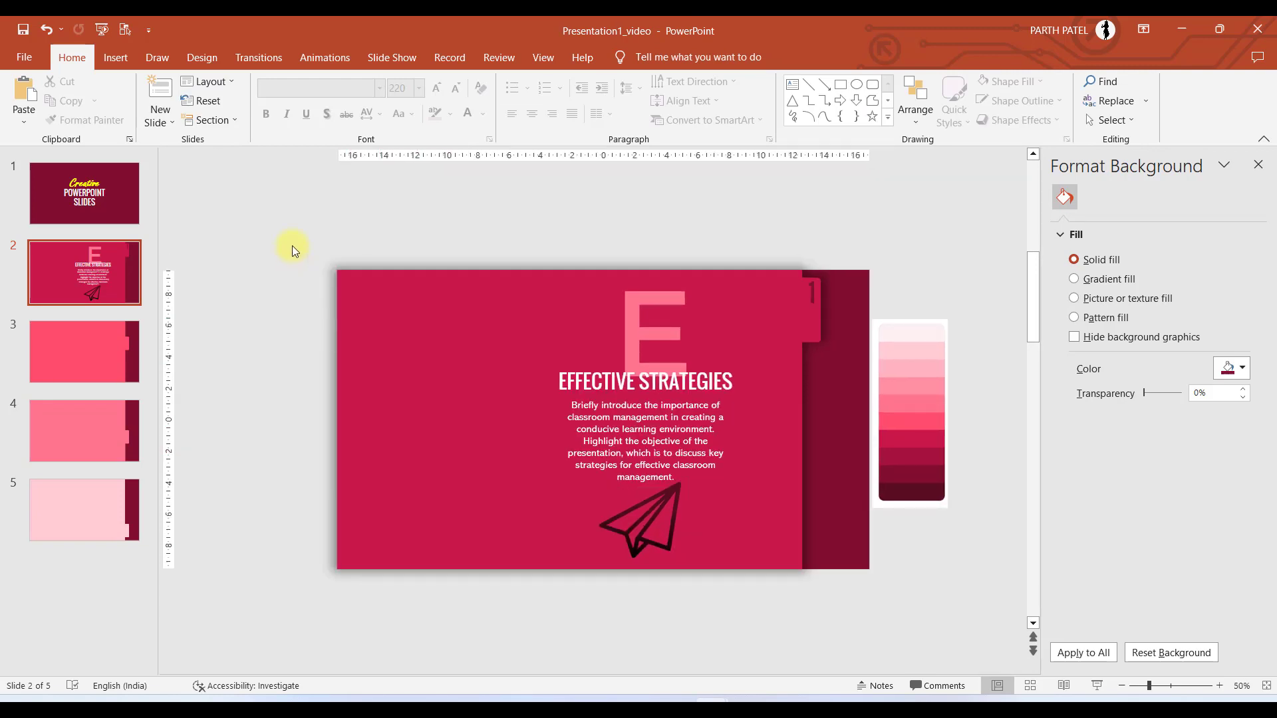
# Step: Select every element of slide 2's card and group them with Ctrl+G
pyautogui.moveTo(293, 242); pyautogui.dragTo(860, 605)
pyautogui.click(481, 383)
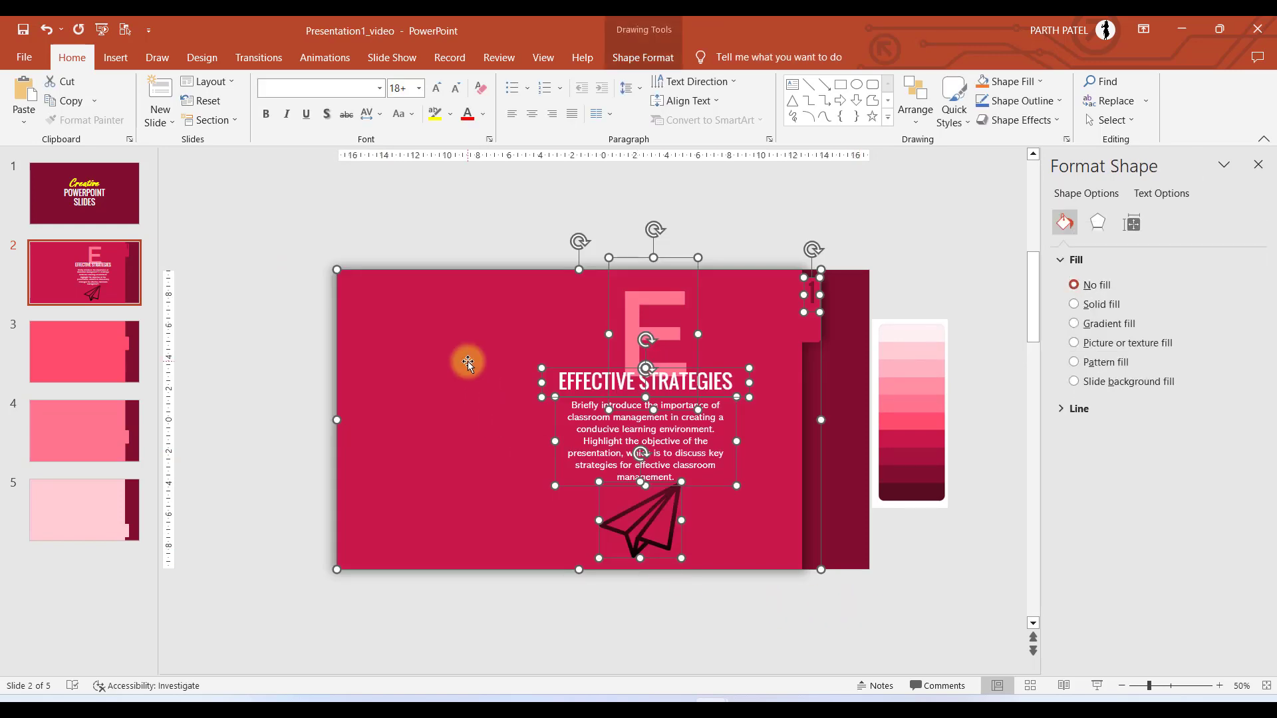
pyautogui.hotkey('ctrl', 'g')
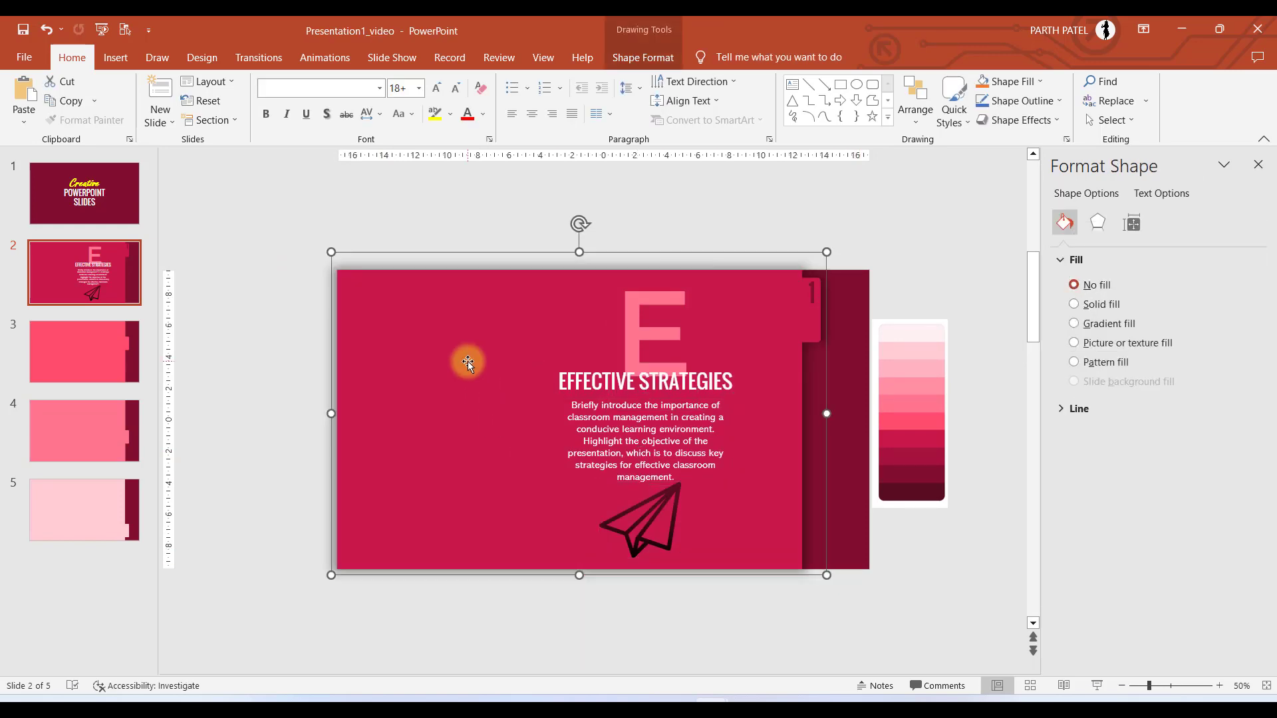
pyautogui.click(876, 196)
# Step: Review slides 3–5, lettered R, W and C, ending on CLASSROOM PROCEDURES
pyautogui.click(76, 370)
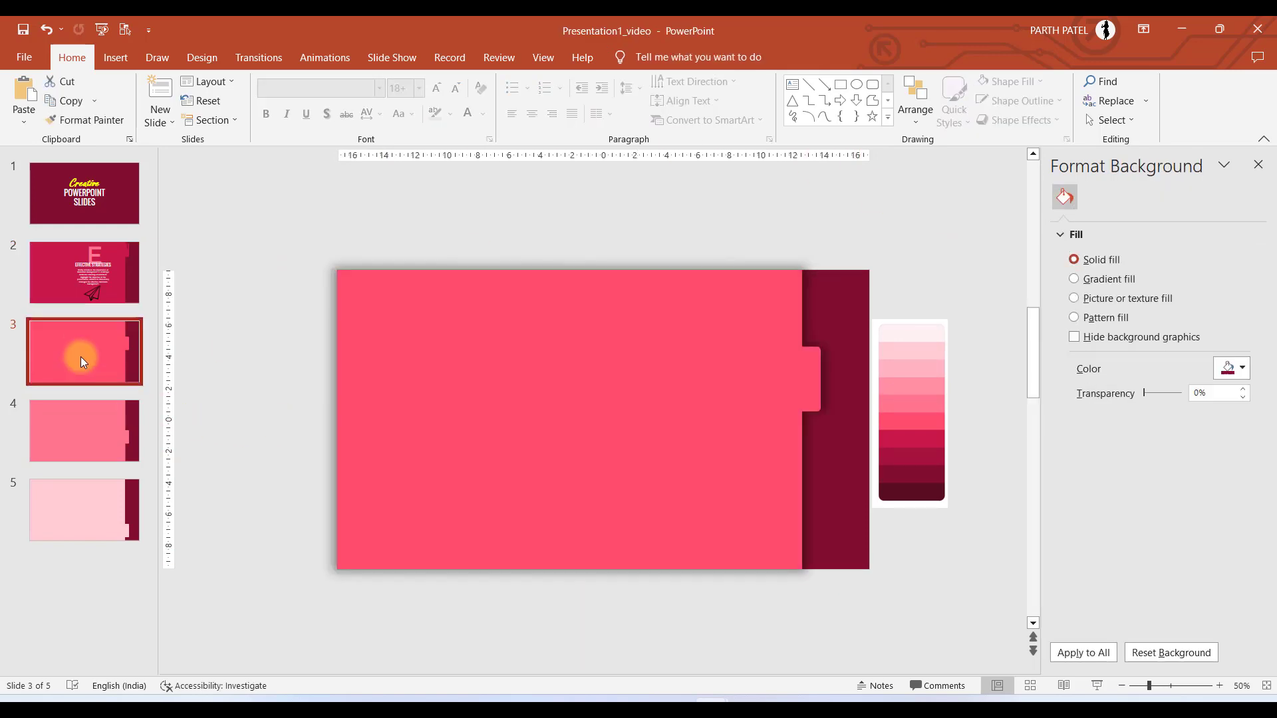
pyautogui.click(74, 427)
pyautogui.click(89, 482)
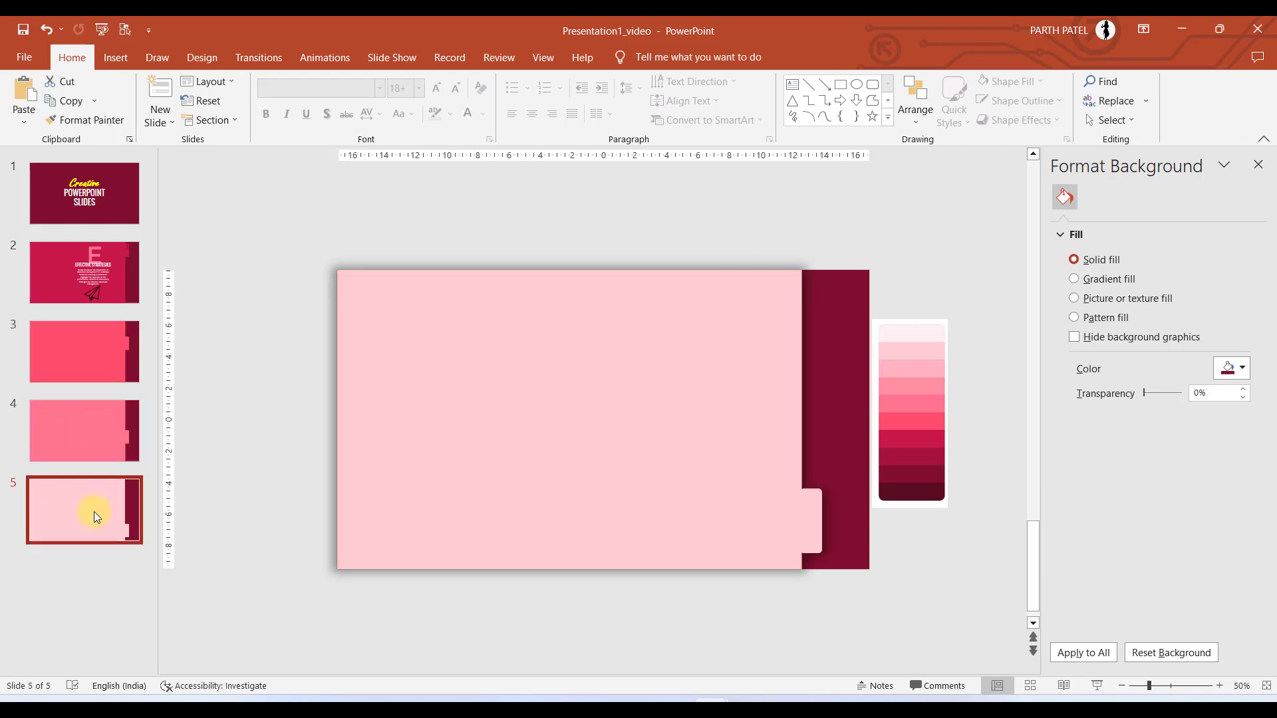
pyautogui.click(266, 412)
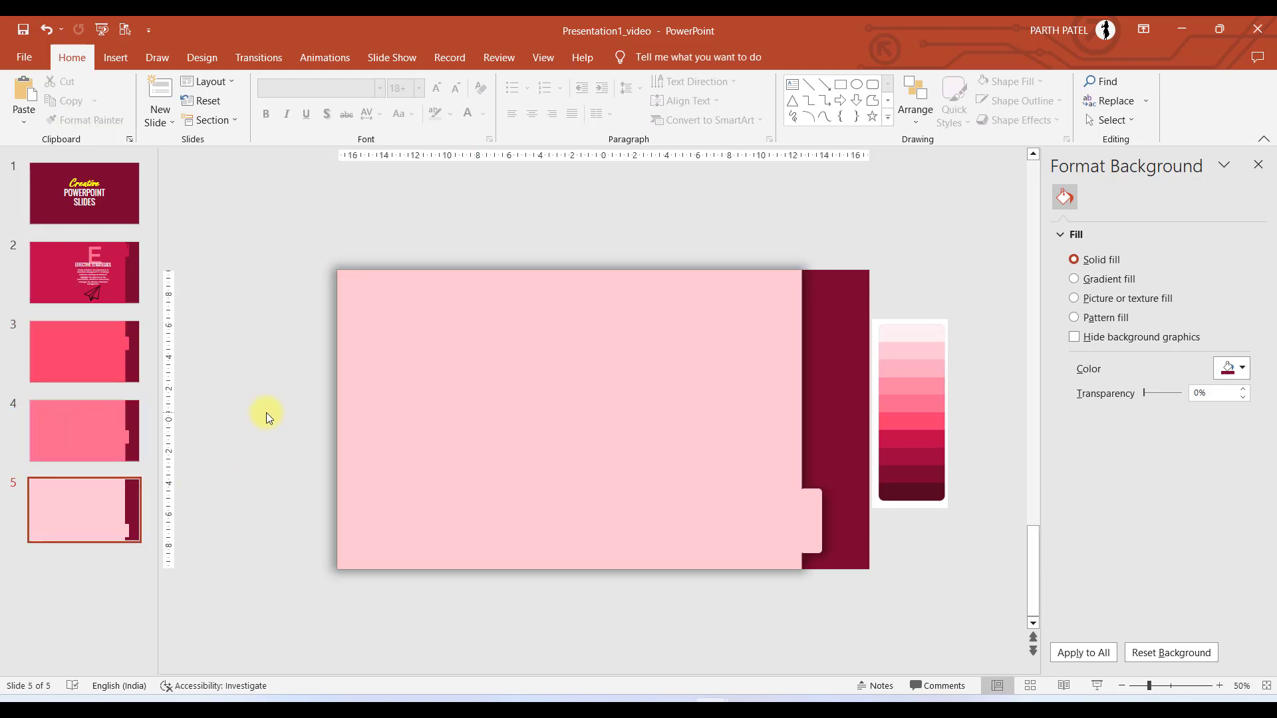
pyautogui.click(113, 350)
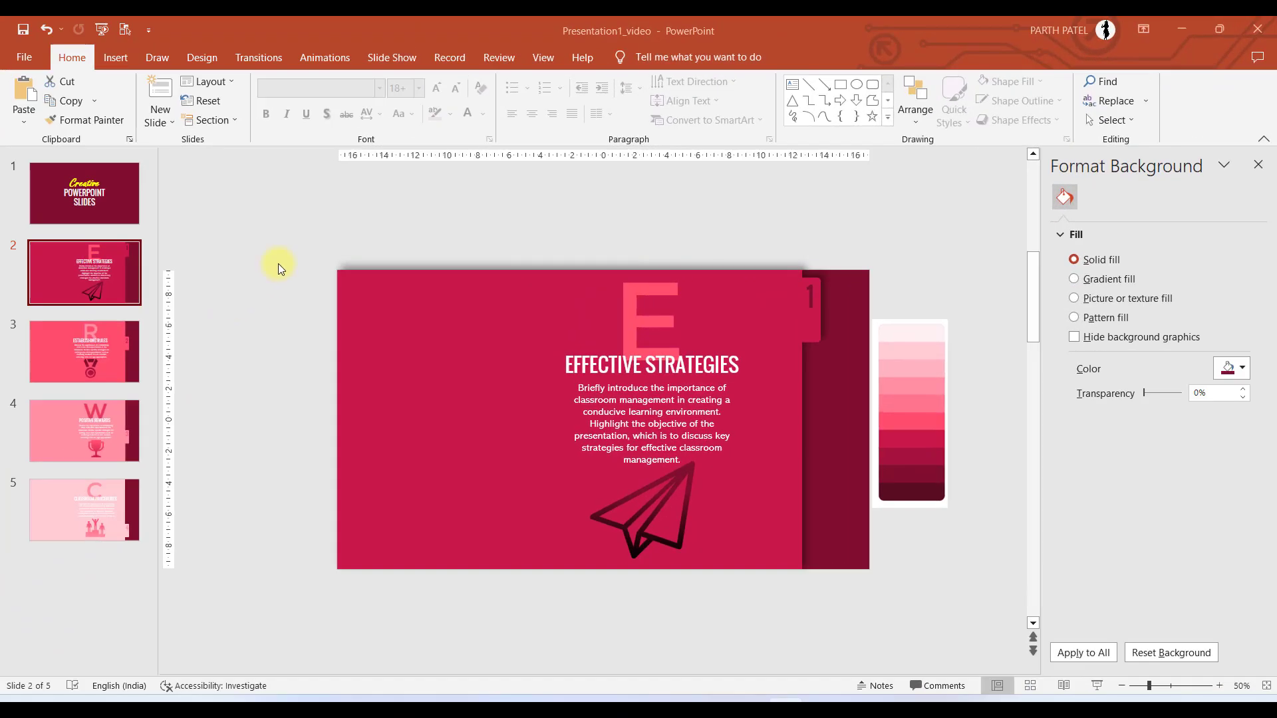
pyautogui.click(67, 432)
pyautogui.click(68, 519)
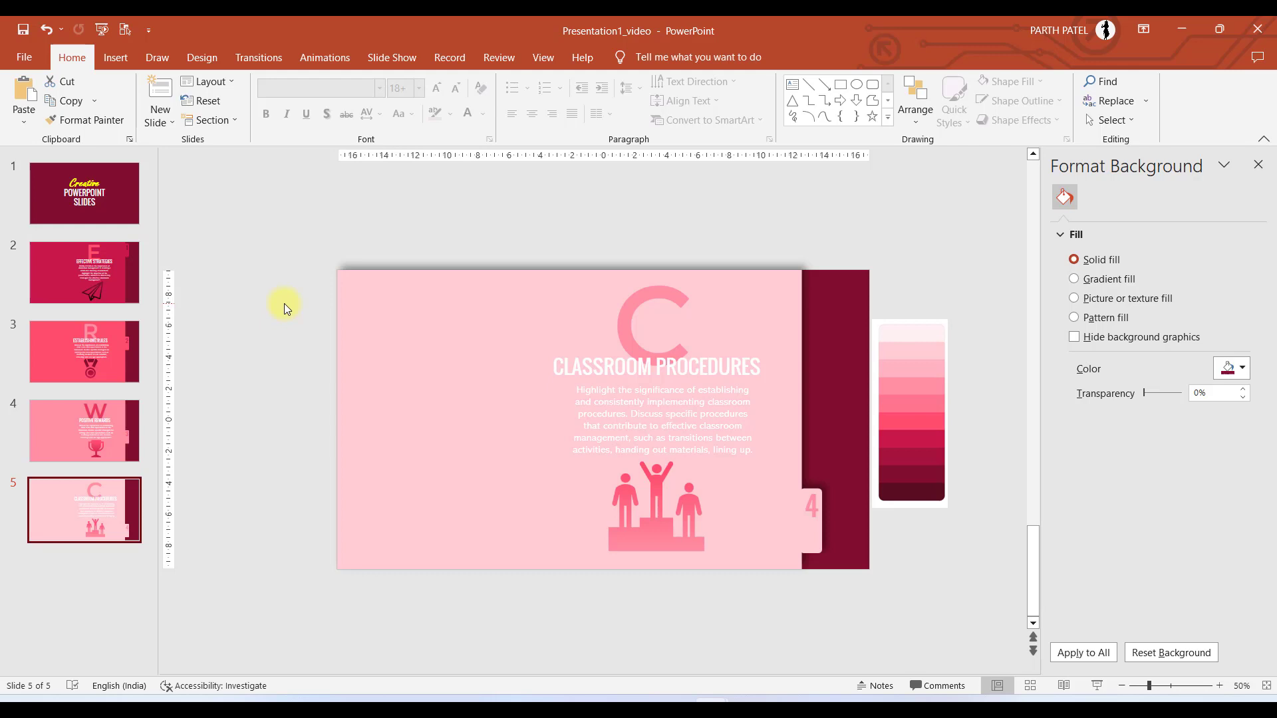
# Step: Browse the title slide and slide 2, ending on slide 3, ESTABLISHING RULES
pyautogui.click(136, 285)
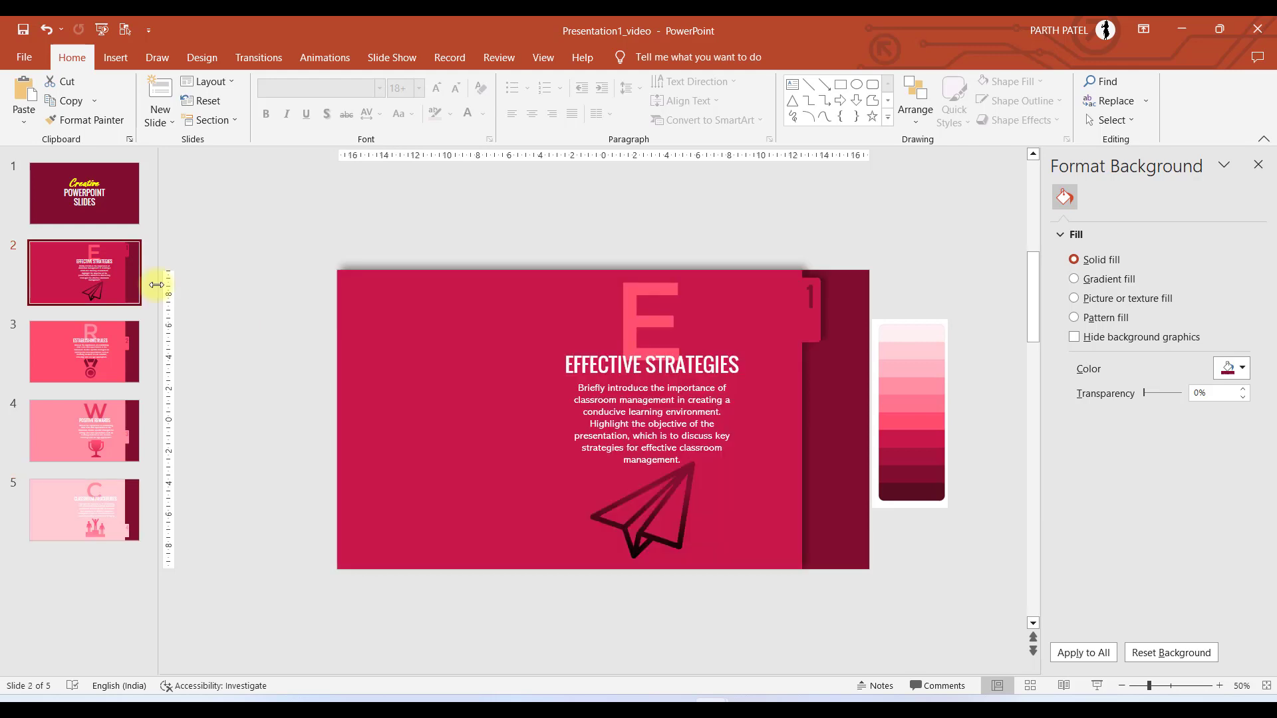
pyautogui.click(74, 203)
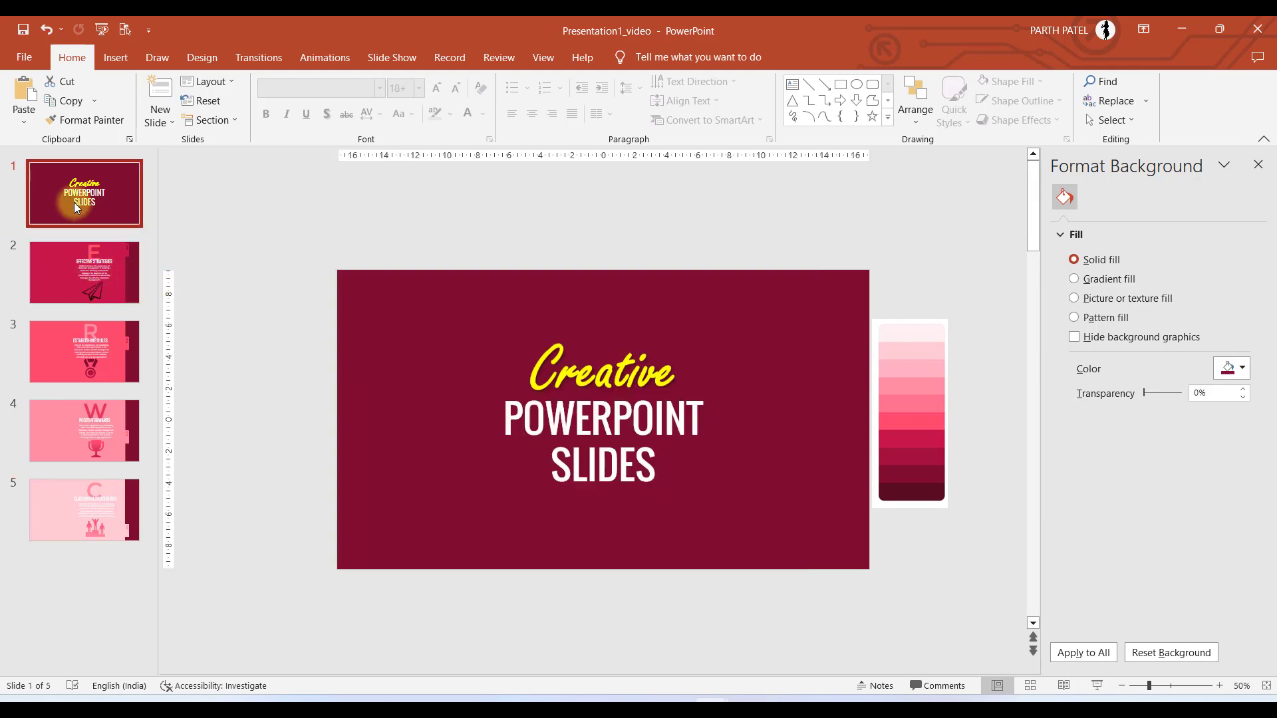
pyautogui.click(82, 258)
pyautogui.click(79, 277)
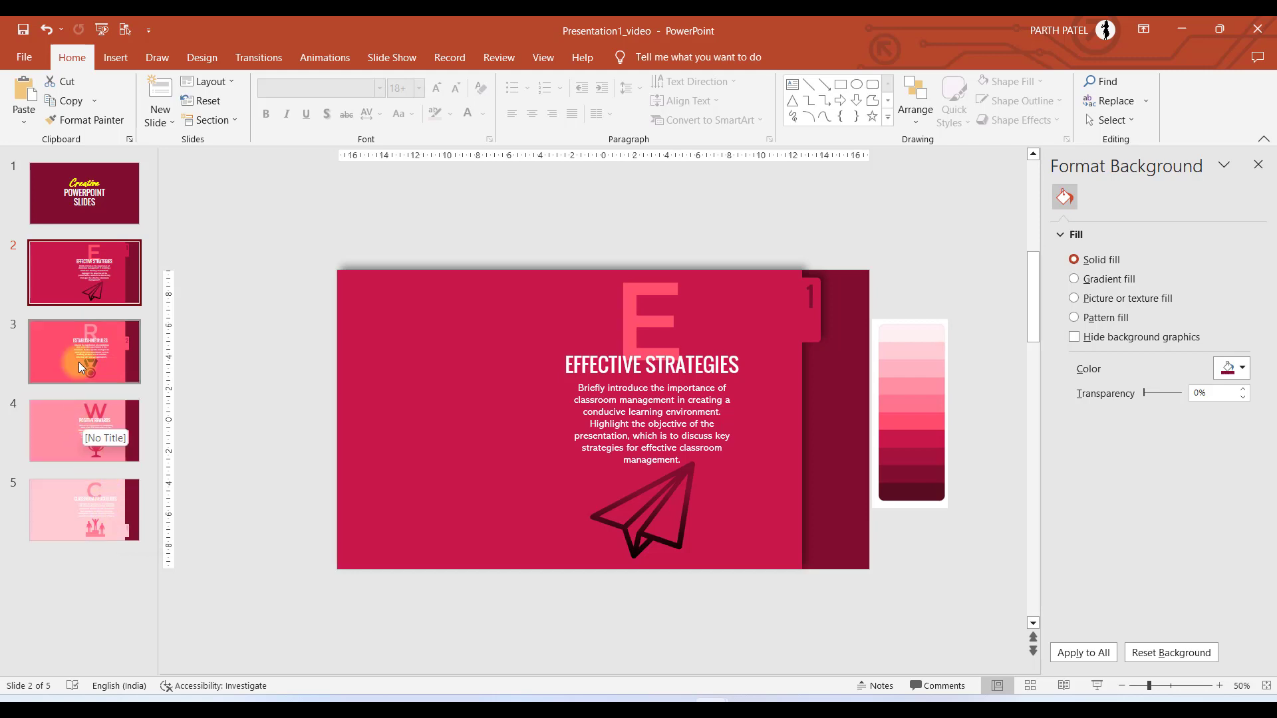
pyautogui.click(50, 336)
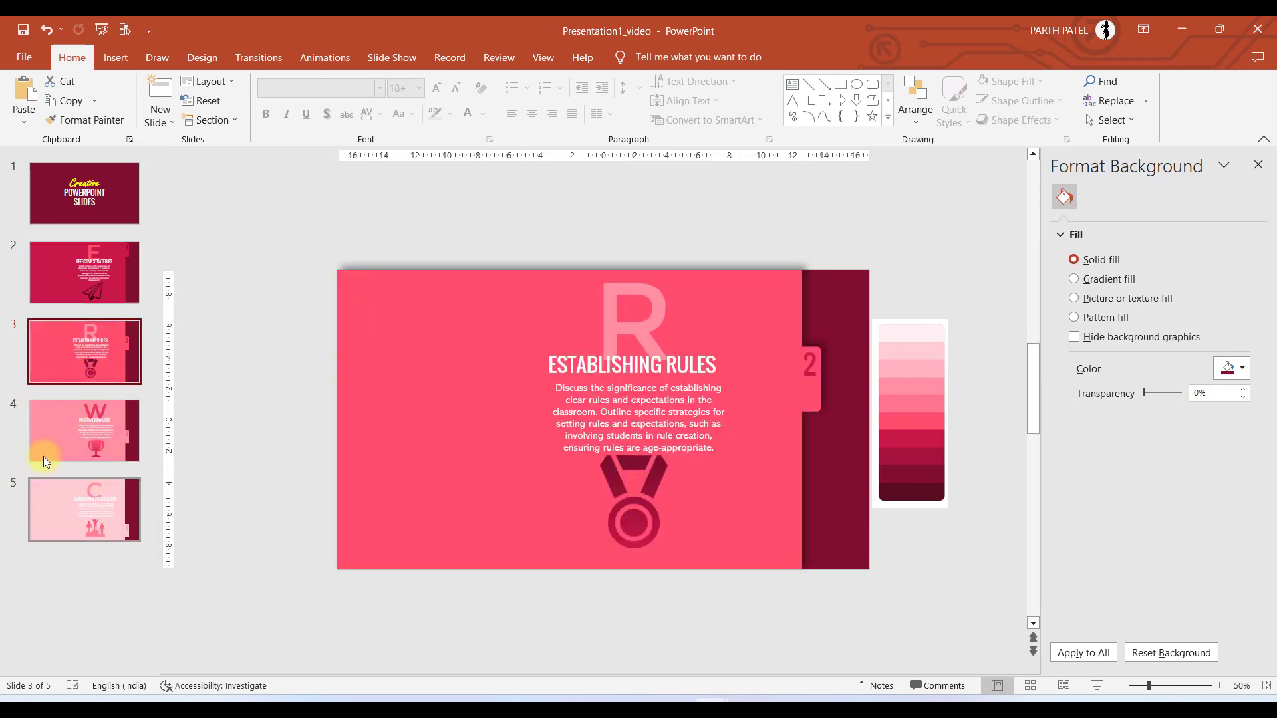
# Step: Move the Establishing Rules and Positive Rewards cards from slides 3 and 4 onto slide 2
pyautogui.click(510, 357)
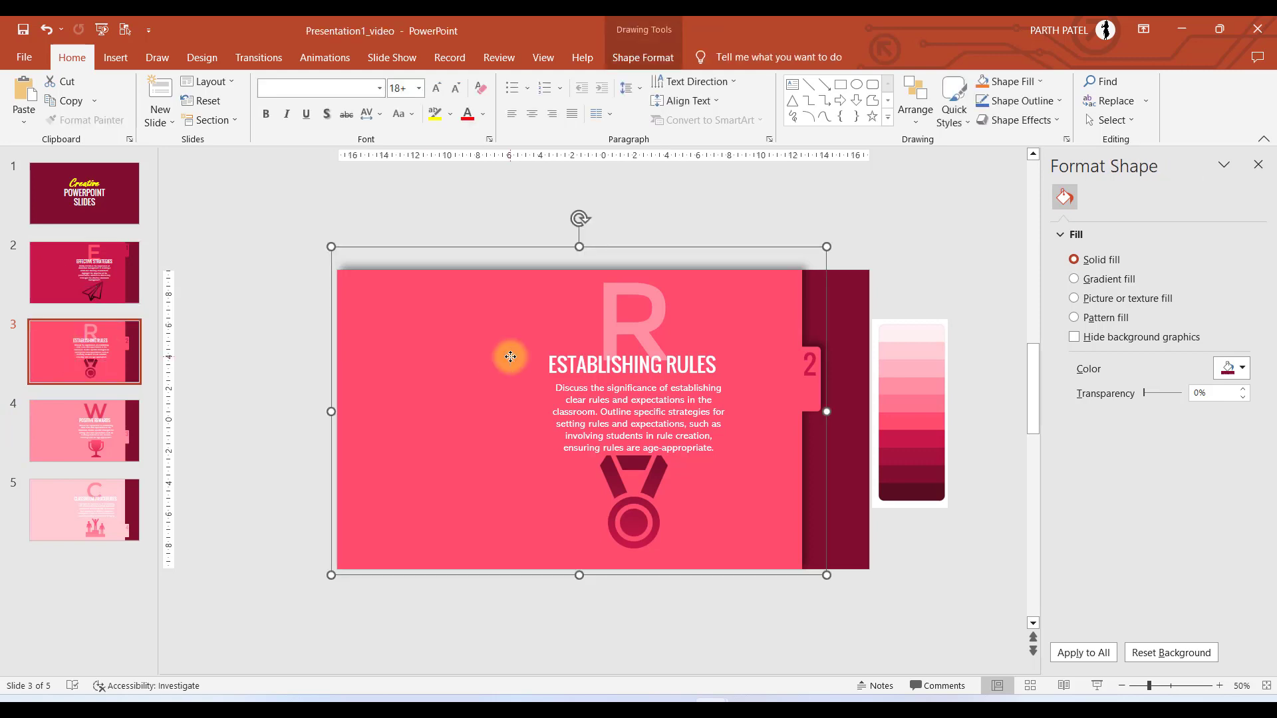
pyautogui.press('Delete')
pyautogui.click(109, 265)
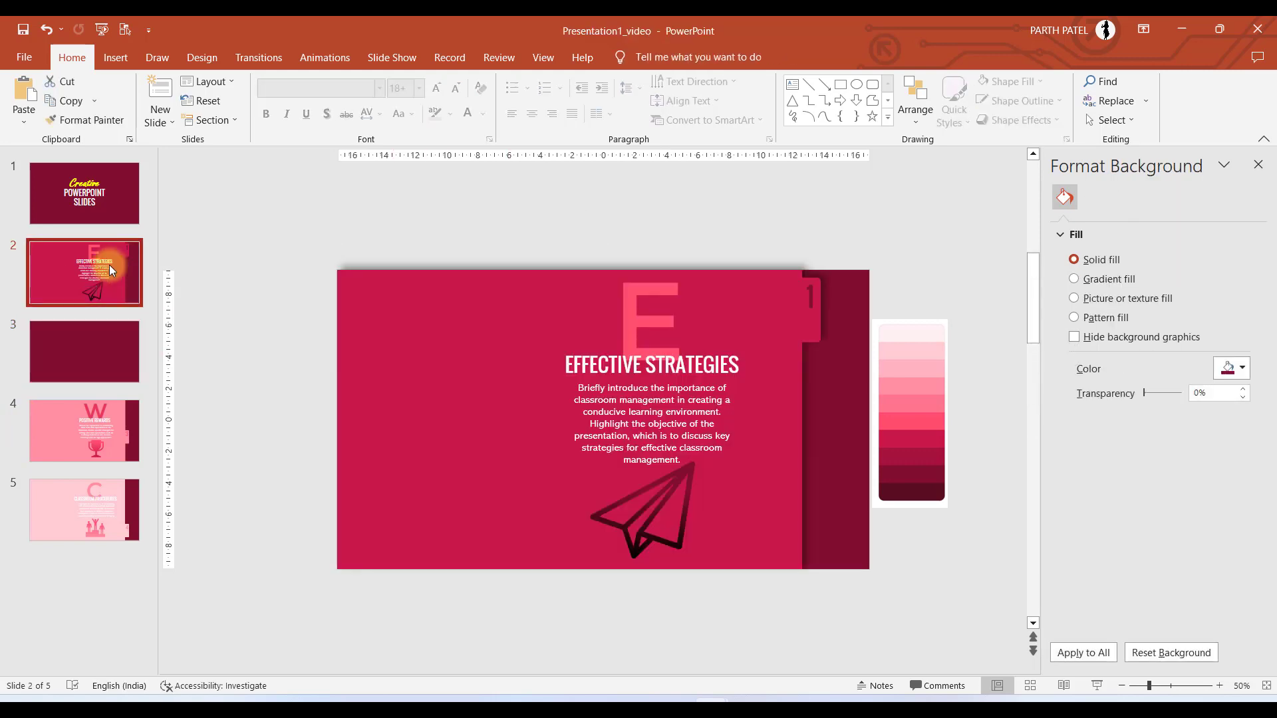
pyautogui.hotkey('ctrl', 'v')
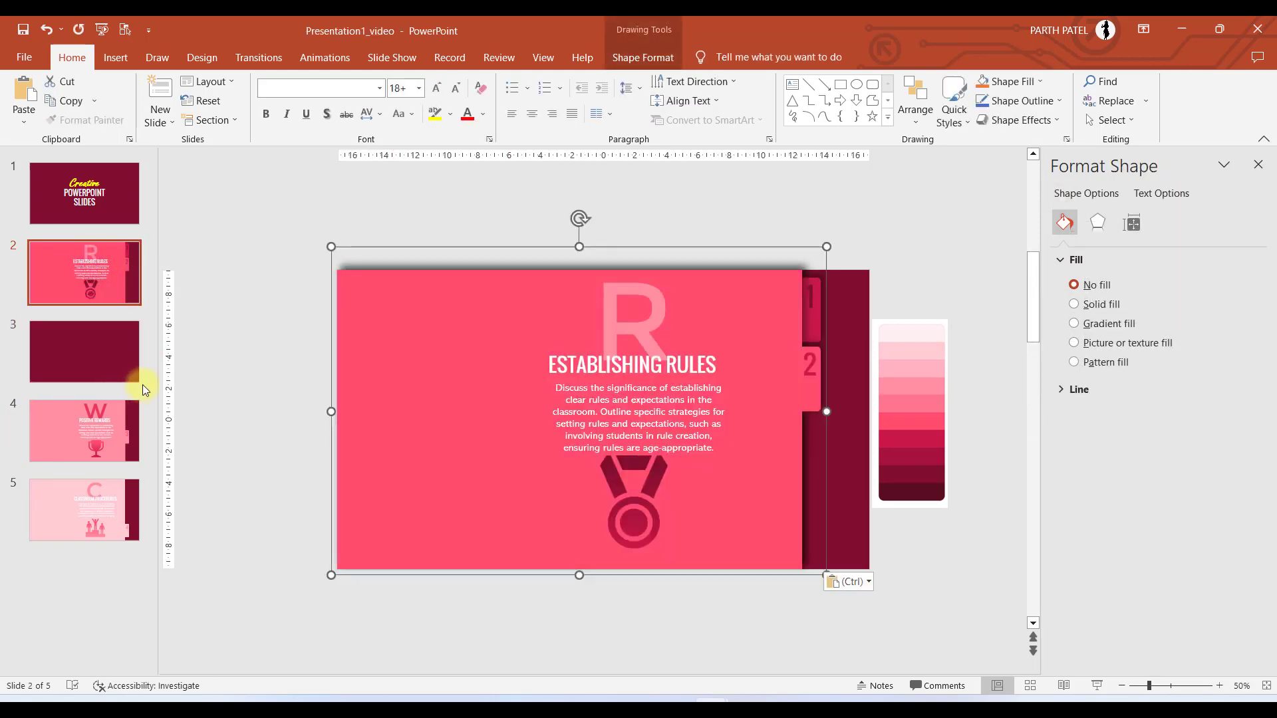
pyautogui.click(68, 441)
pyautogui.click(457, 392)
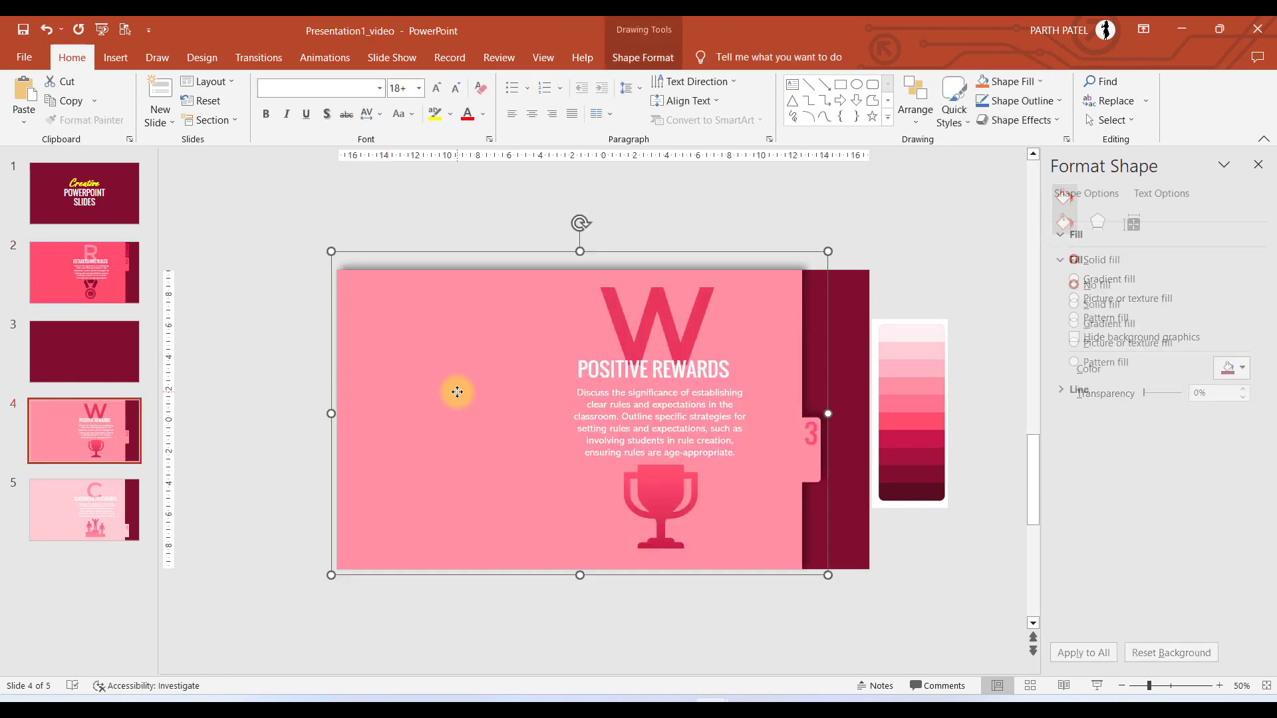
pyautogui.press('Delete')
pyautogui.click(77, 289)
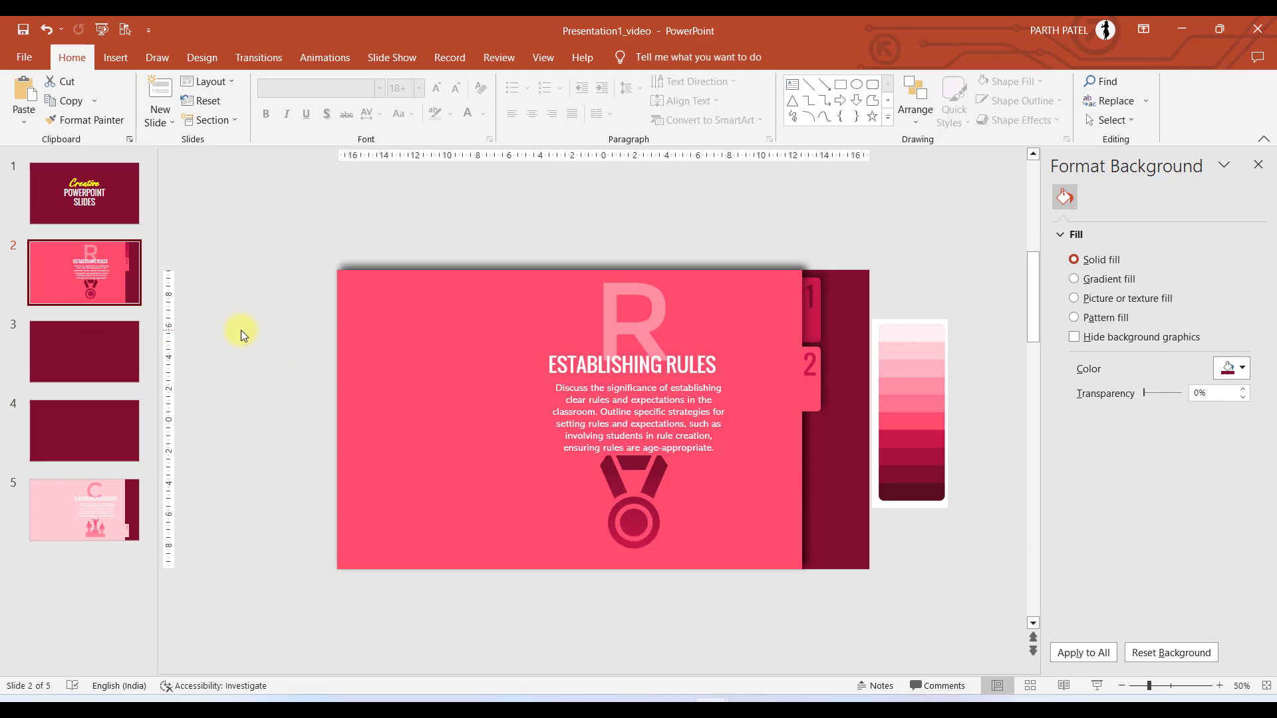
pyautogui.hotkey('ctrl', 'v')
# Step: Move the Classroom Procedures card from slide 5 onto slide 2
pyautogui.click(99, 505)
pyautogui.click(367, 418)
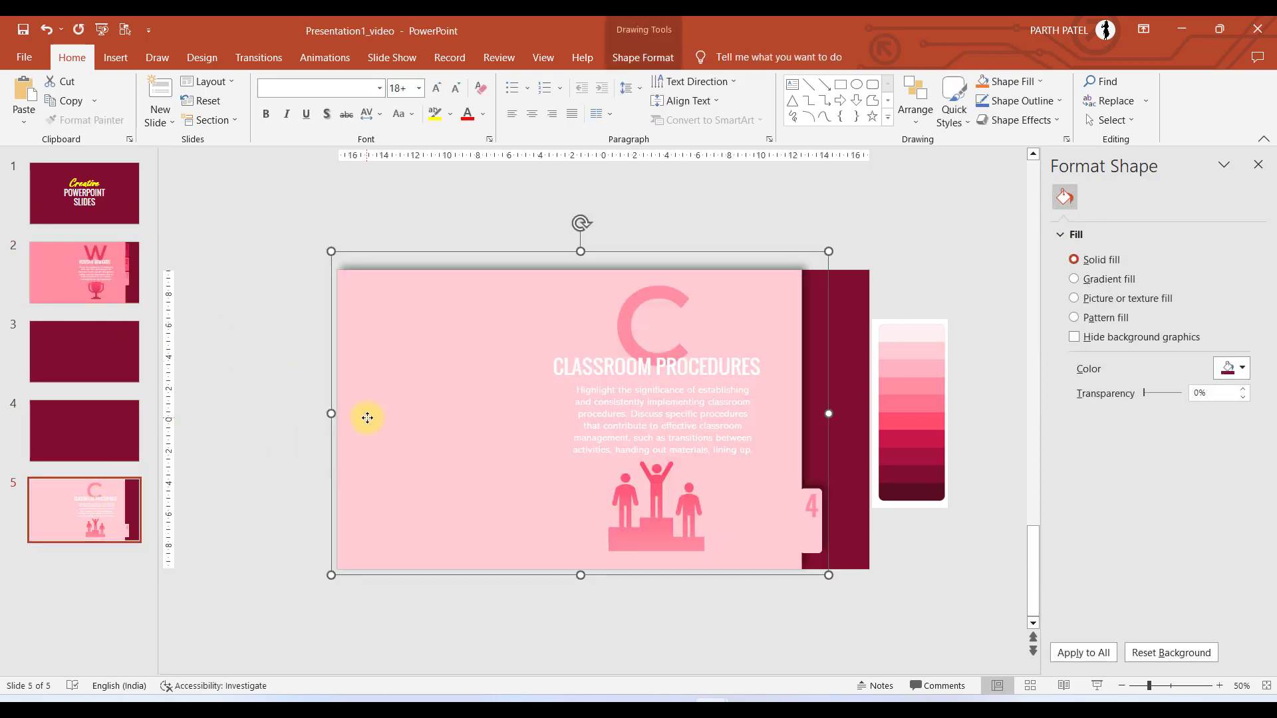
pyautogui.press('Delete')
pyautogui.click(51, 286)
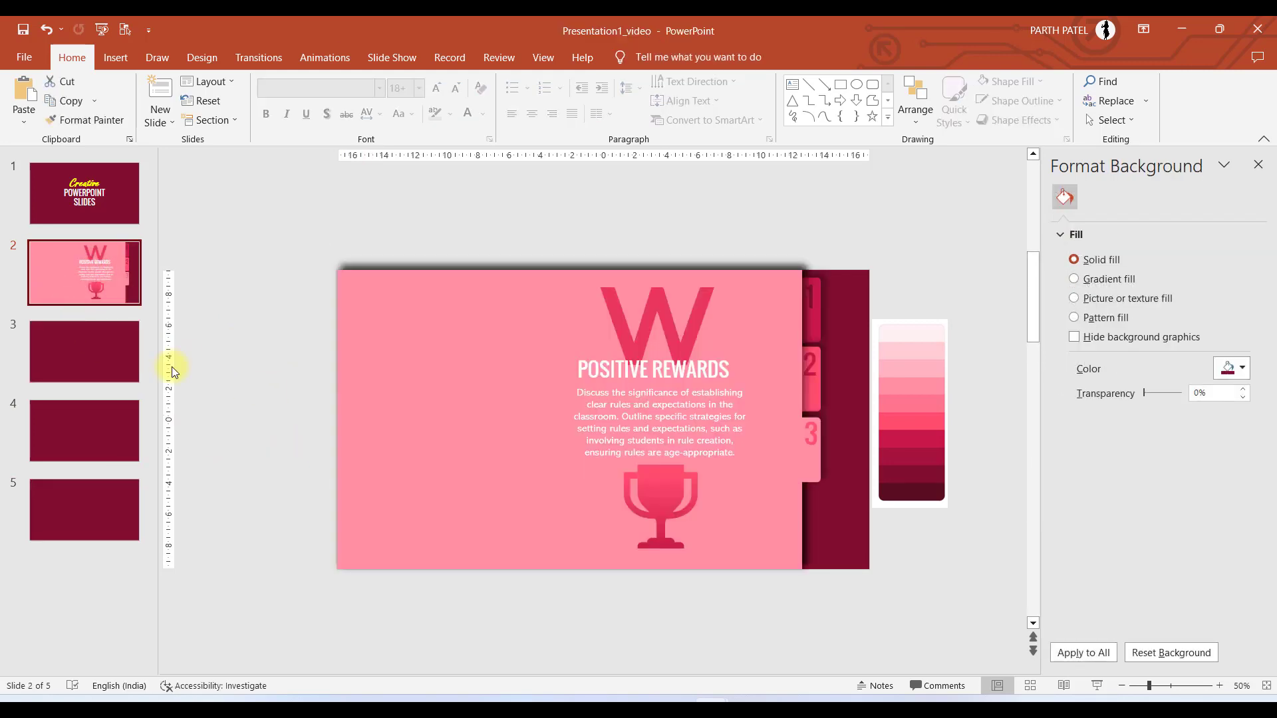
pyautogui.hotkey('ctrl', 'v')
pyautogui.click(253, 297)
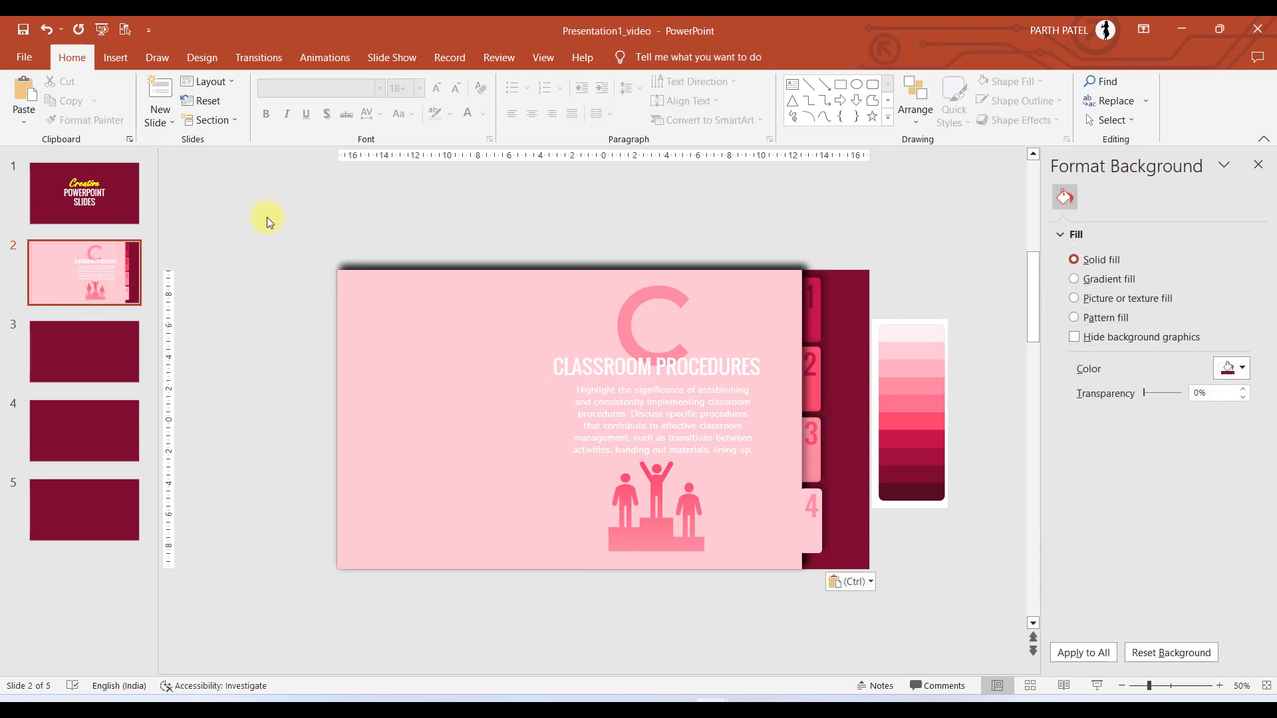
# Step: Cut the four-card stack from slide 2 and paste it onto slide 1
pyautogui.moveTo(266, 215); pyautogui.dragTo(889, 614)
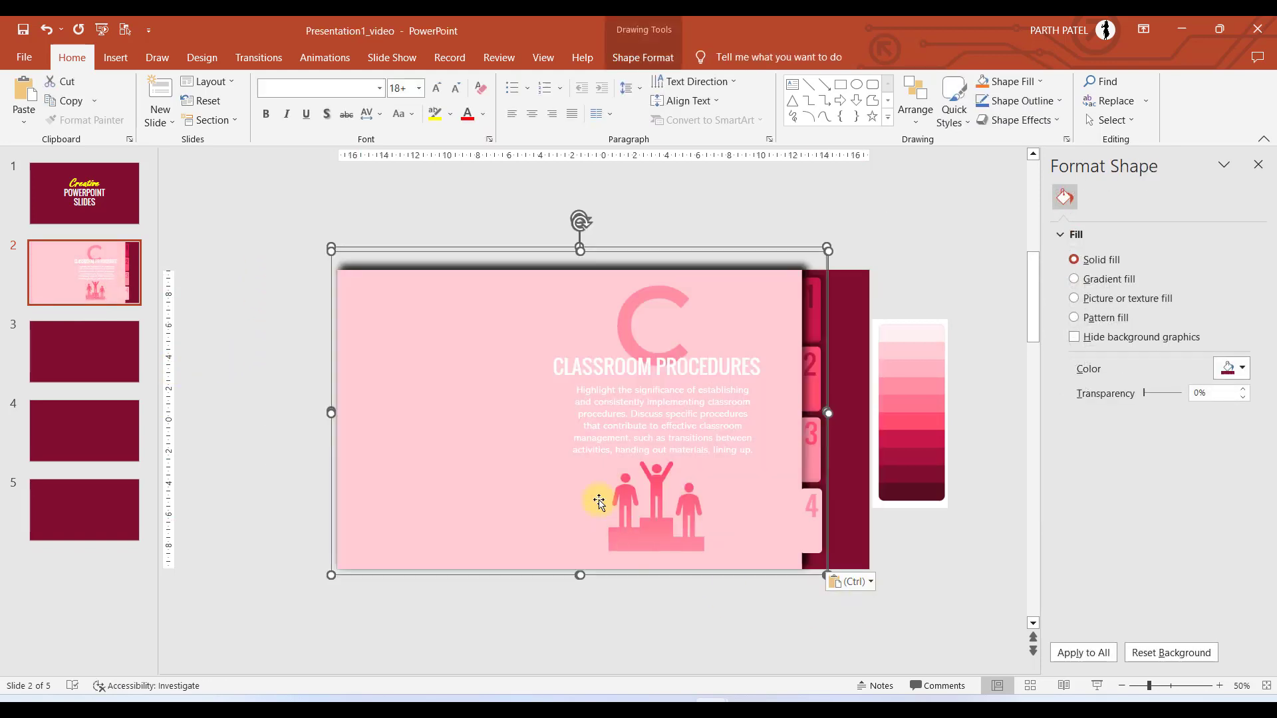
pyautogui.press('Delete')
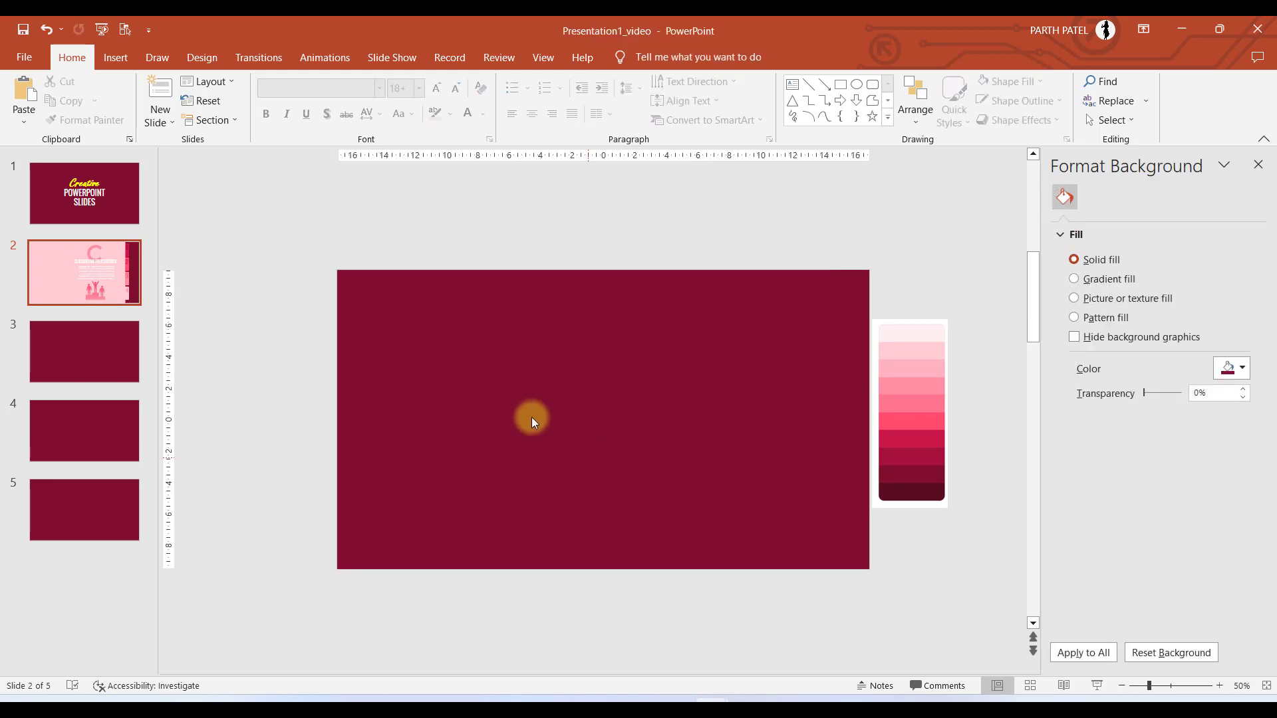
pyautogui.click(50, 191)
pyautogui.click(353, 334)
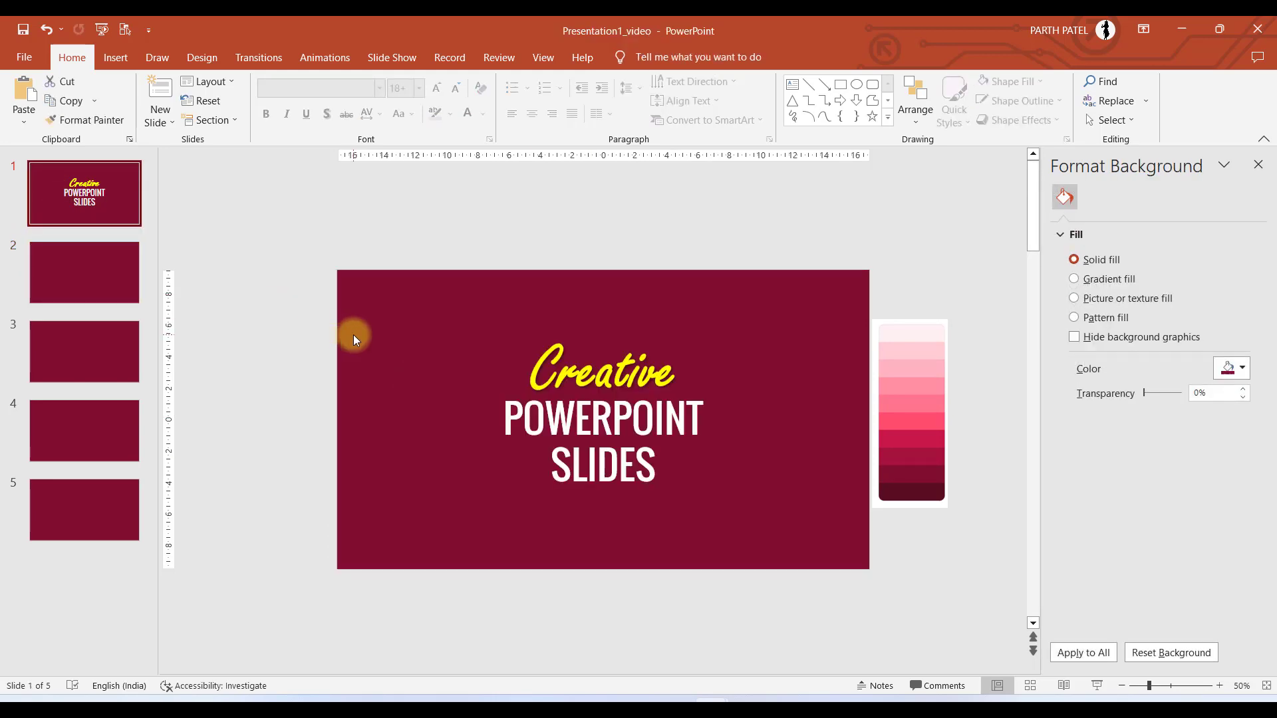
pyautogui.hotkey('ctrl', 'v')
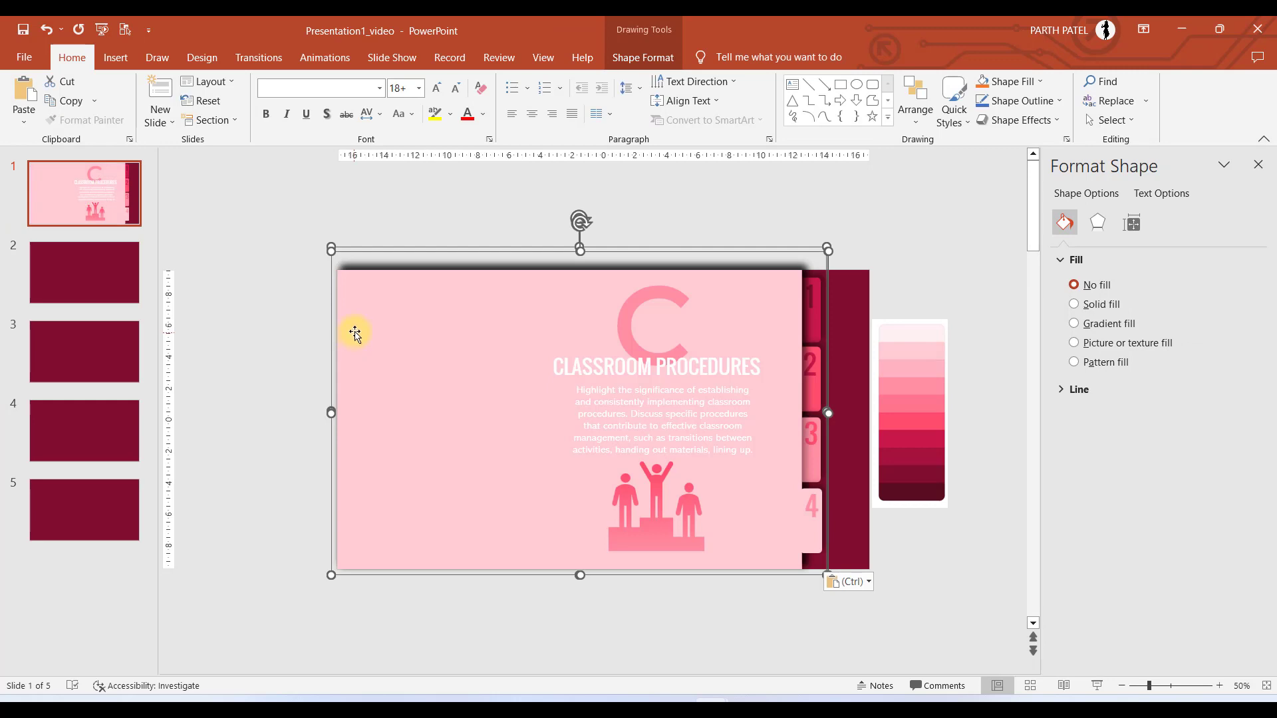